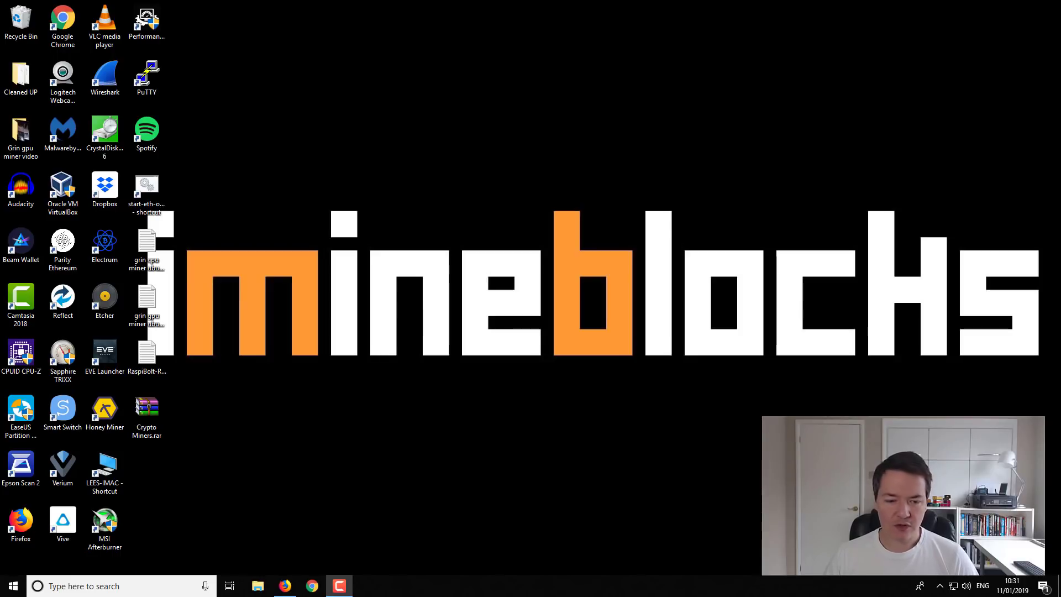
Switch to Firefox and examine the GrinGoldMiner repository's README for supported graphics cards, developer fees and sample miner output.
left_click(285, 588)
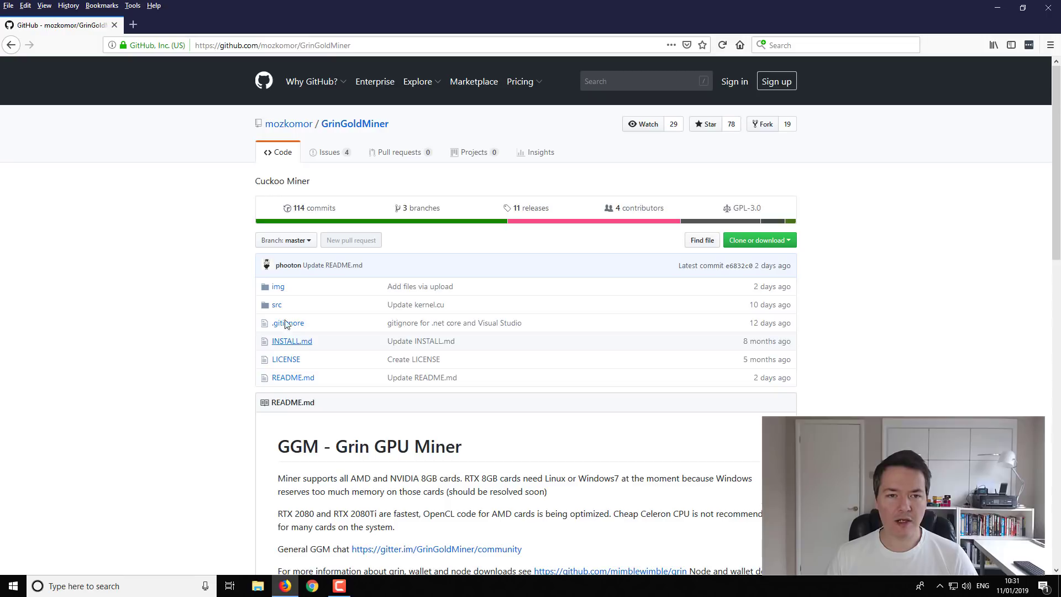
mouse_move(286, 134)
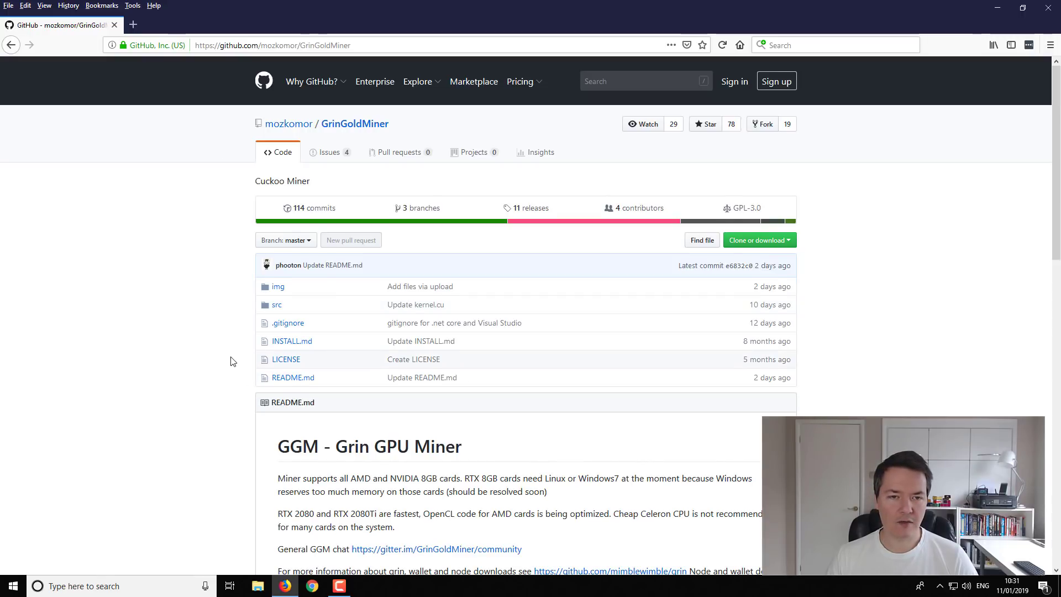
scroll(229, 359, "down", 2)
scroll(414, 310, "down", 6)
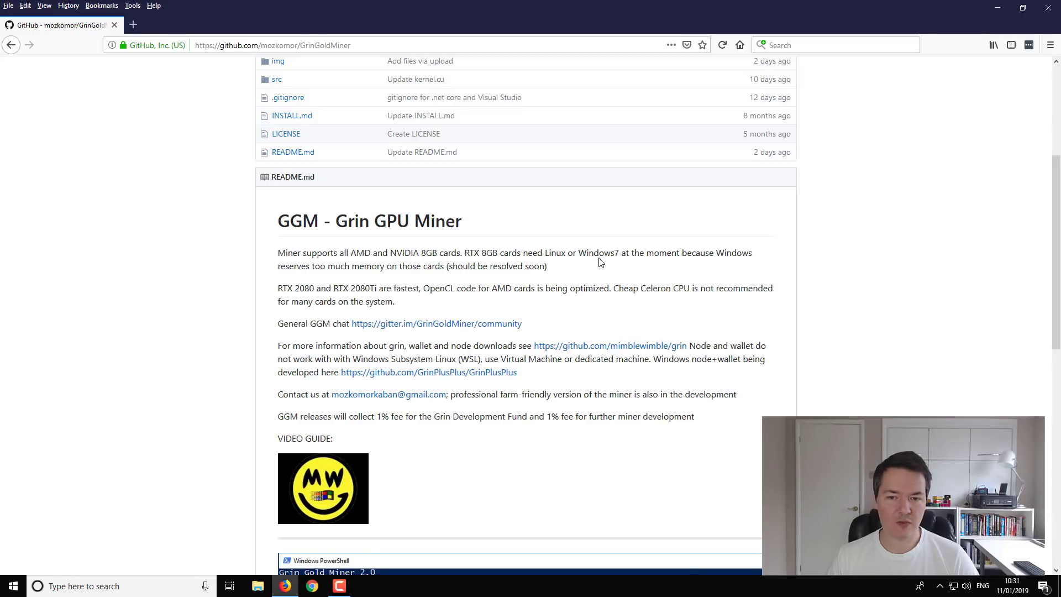
scroll(398, 269, "down", 2)
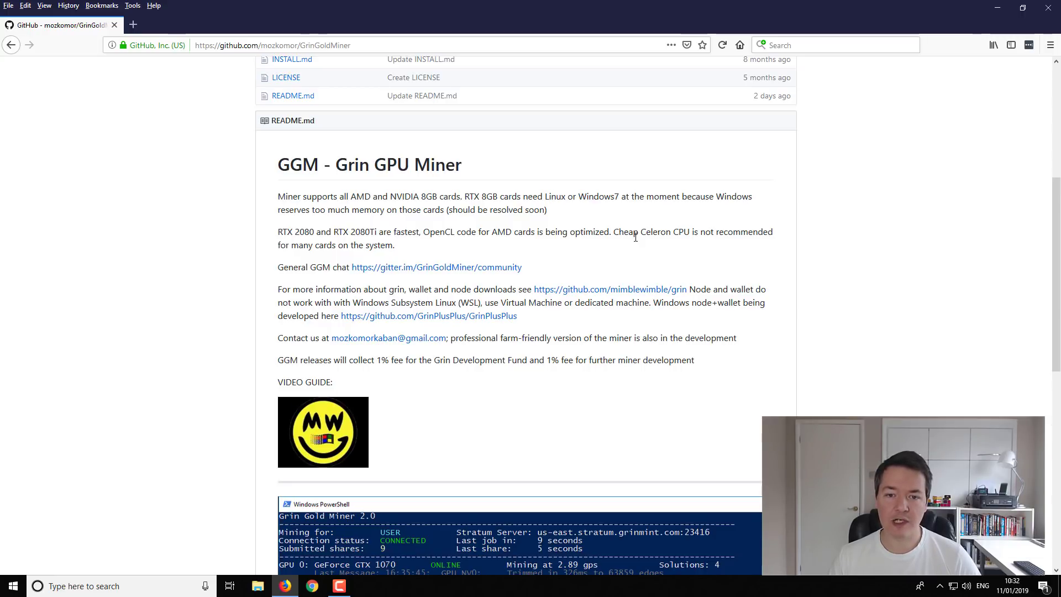
scroll(635, 238, "down", 2)
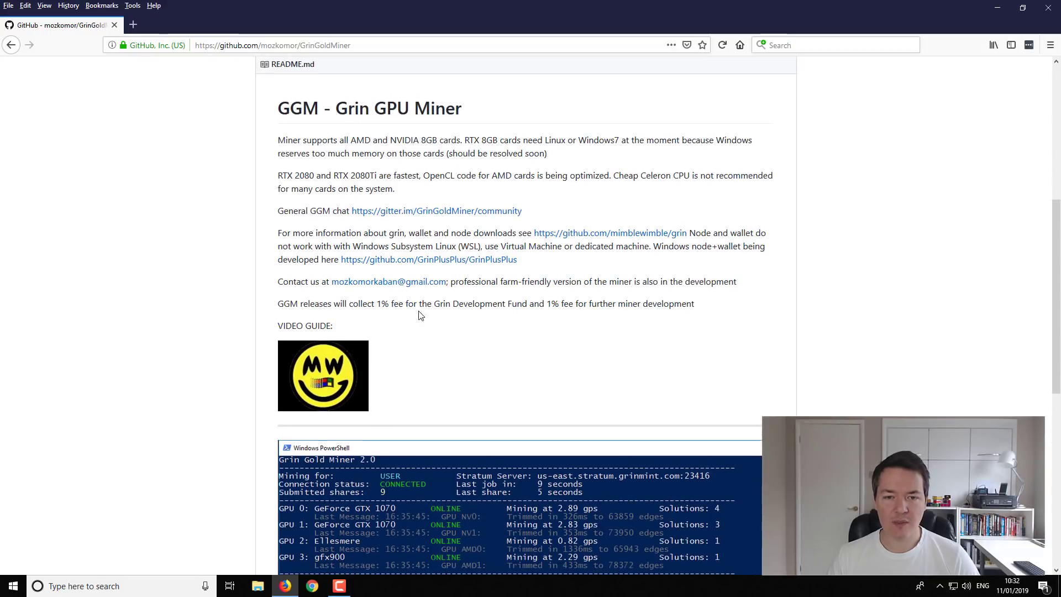
scroll(433, 314, "down", 2)
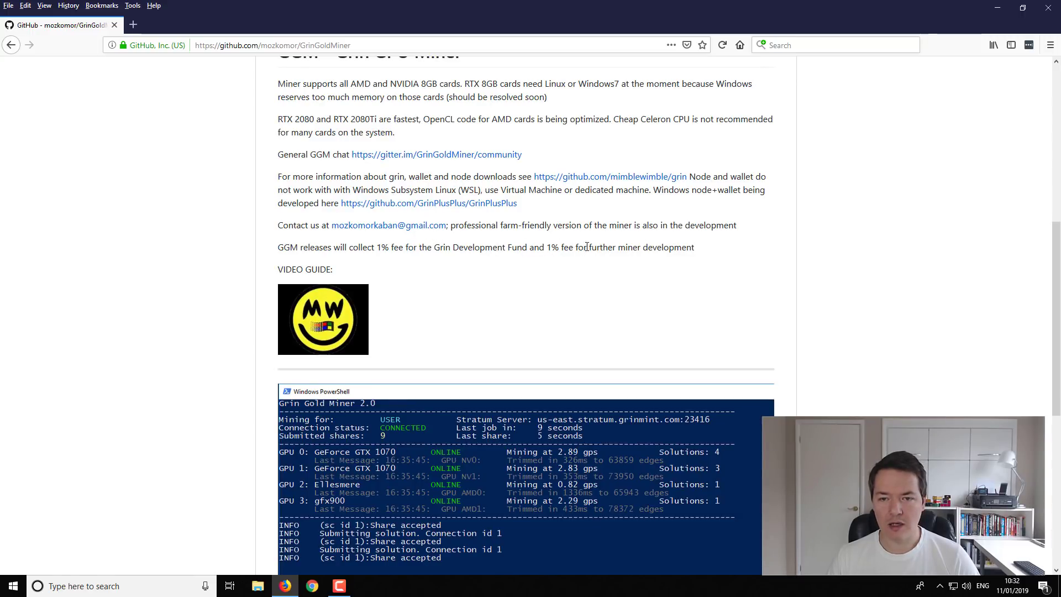
scroll(599, 268, "down", 3)
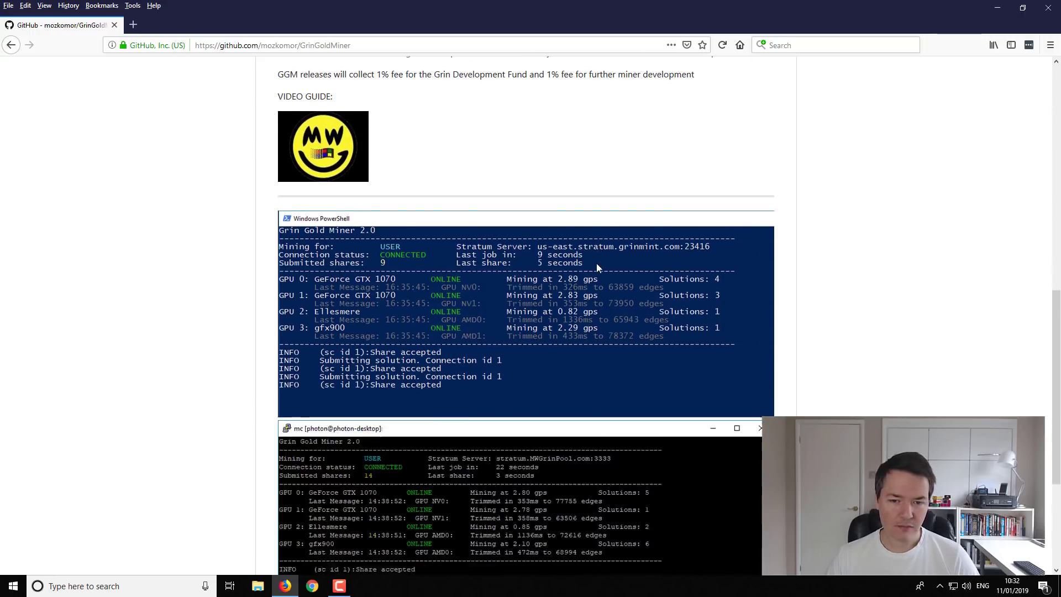
scroll(608, 267, "up", 10)
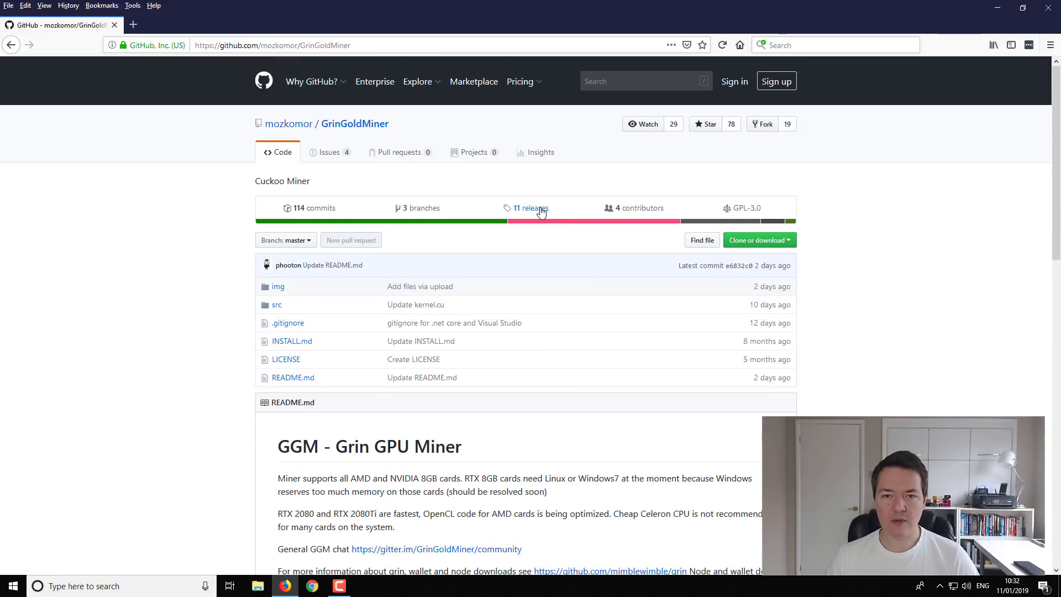
Download GGM_Floonet_Win64_BETA2.zip from the Floonet BETA 2 entry on the repository's releases page, saving the file.
left_click(541, 209)
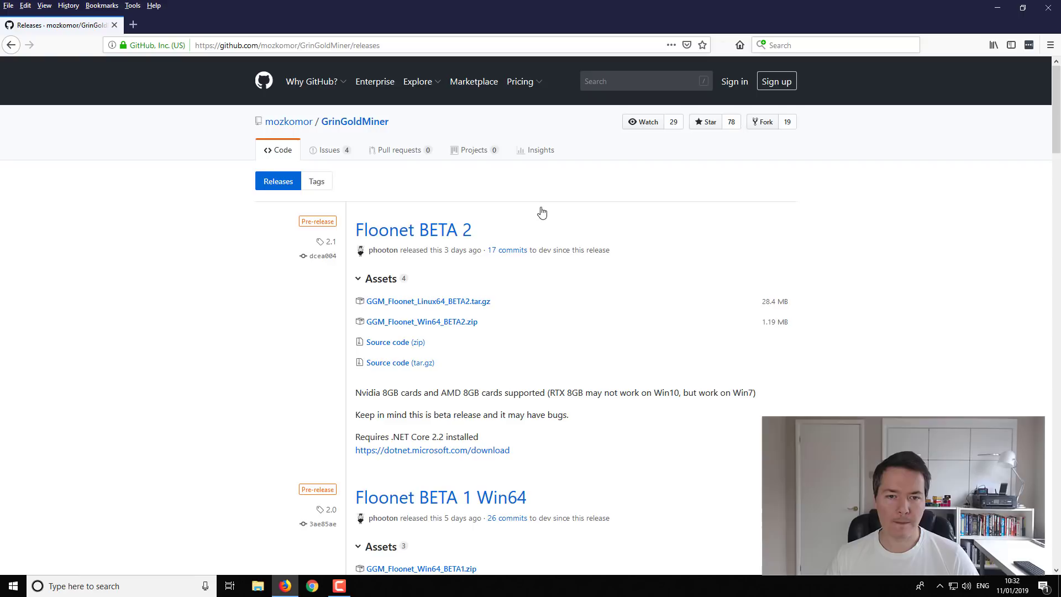
scroll(541, 210, "down", 5)
scroll(541, 212, "up", 5)
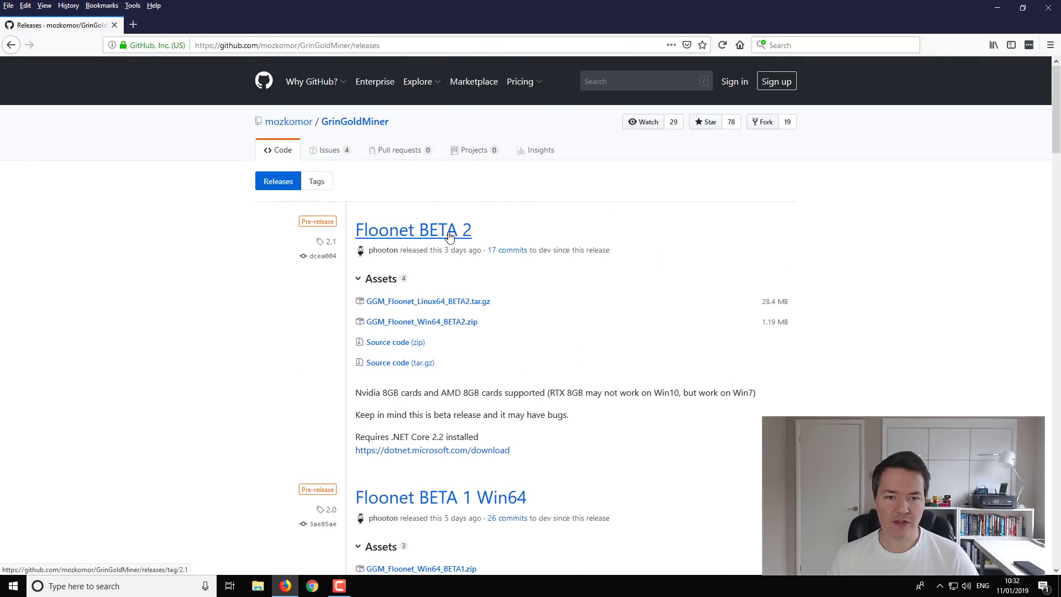
left_click(461, 325)
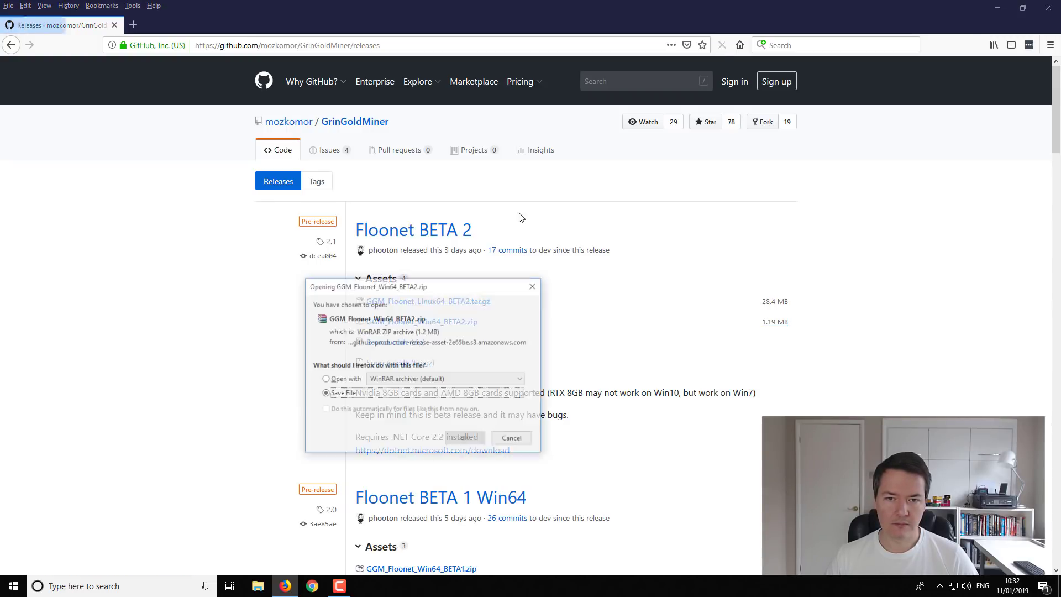
left_click(465, 439)
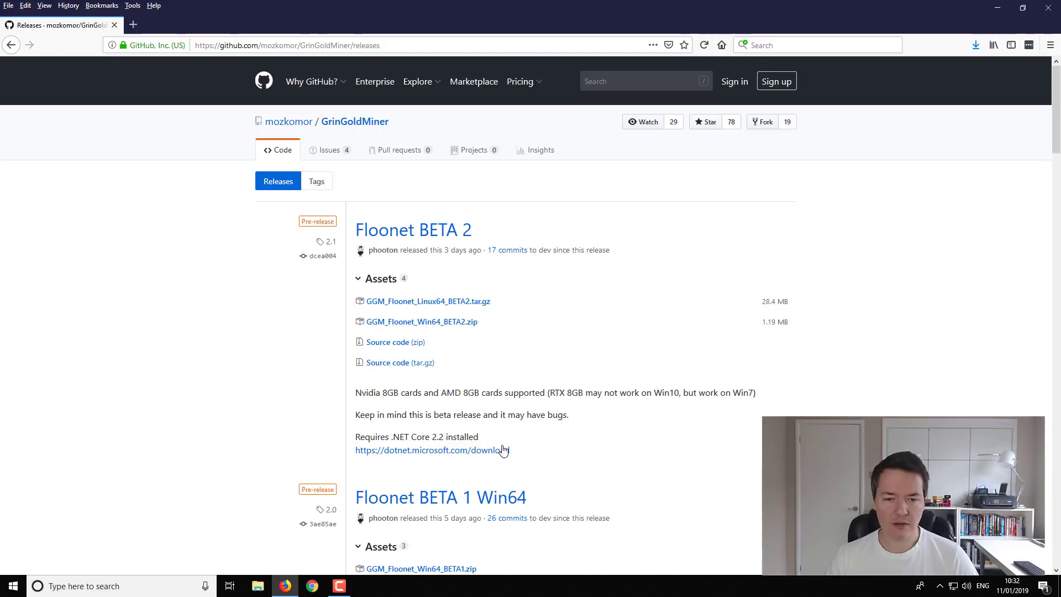
Follow the release notes' .NET link and download the .NET Core 2.2 Runtime for Windows, saving the installer.
left_click(488, 450)
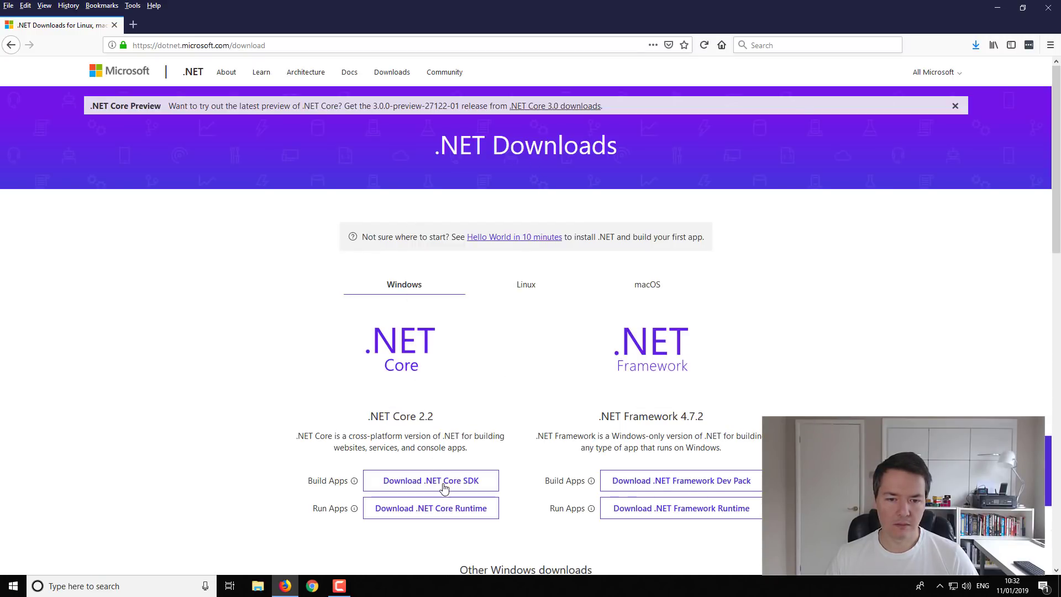
left_click(425, 513)
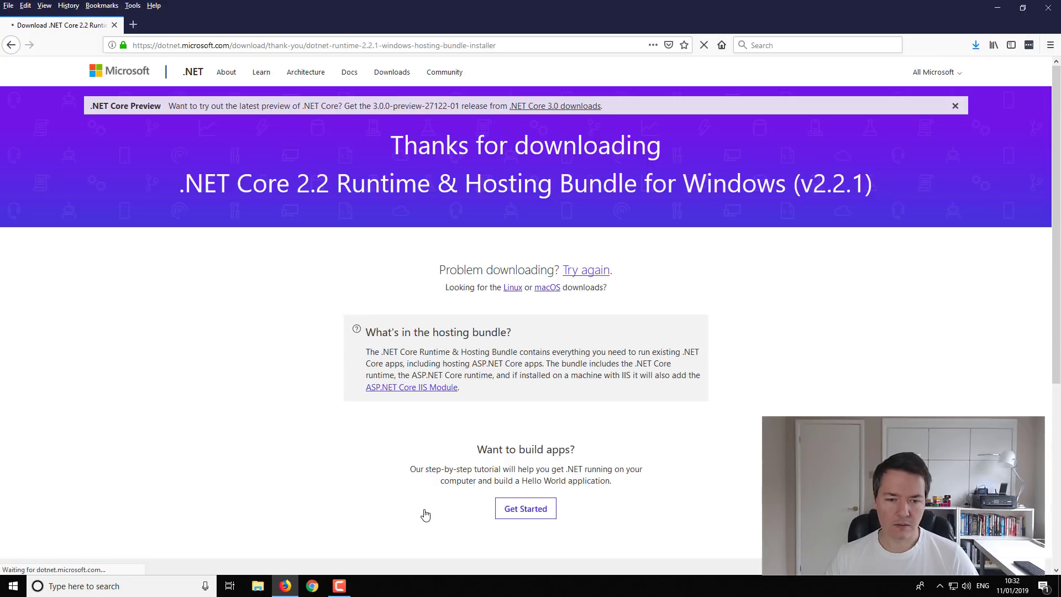
left_click(465, 370)
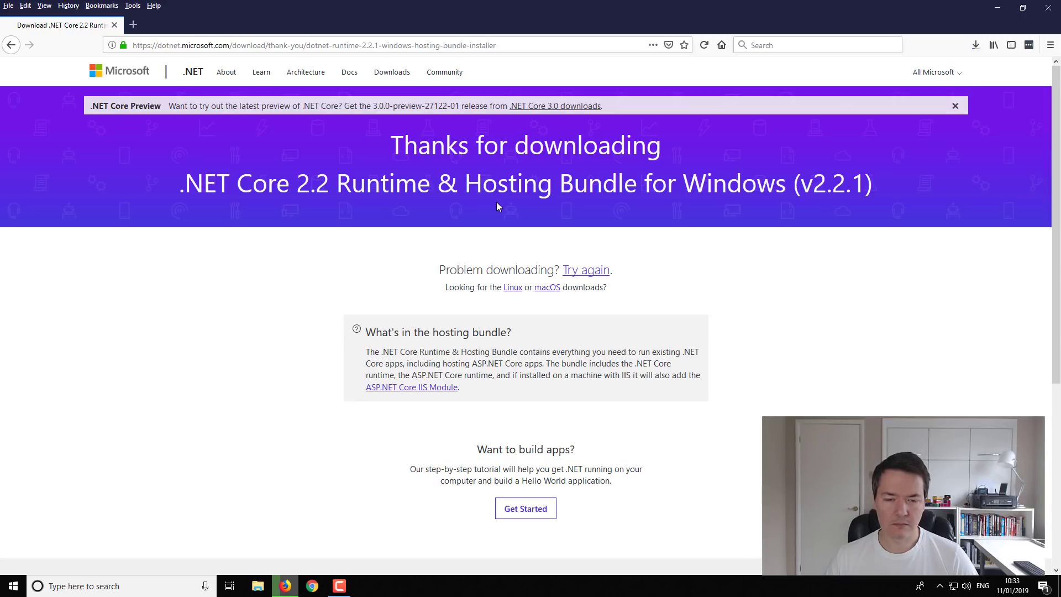
Run the downloaded dotnet-hosting-2.2.1-win.exe, accept the license terms, install it and close the setup.
left_click(975, 45)
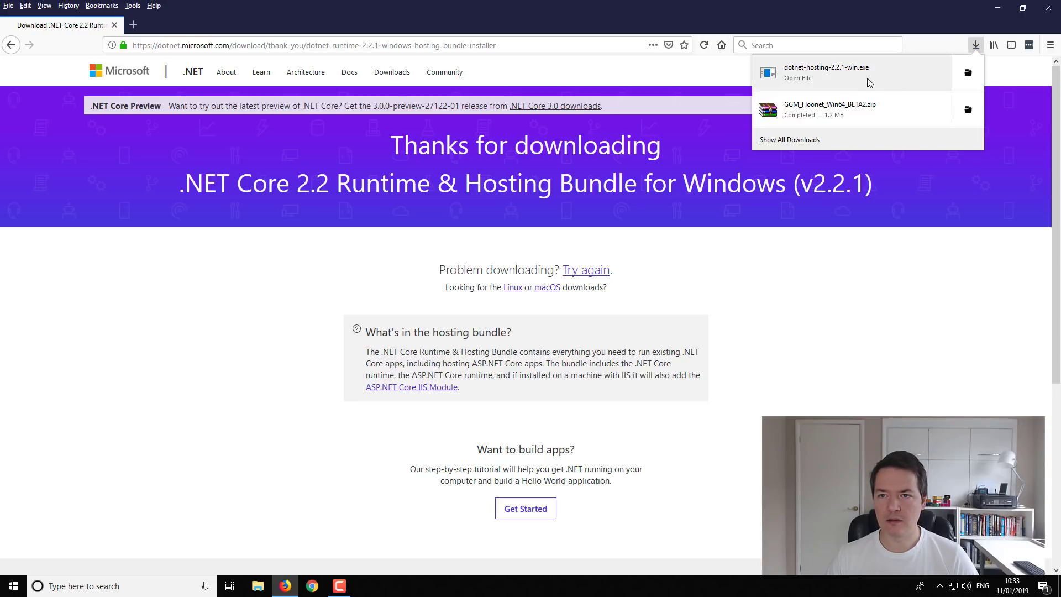
left_click(869, 78)
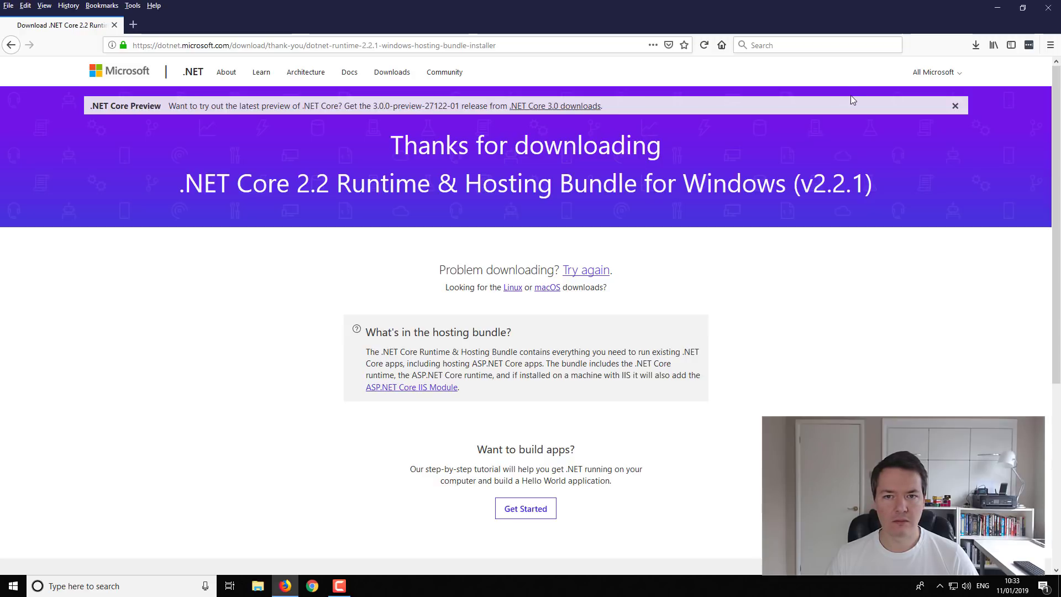
left_click(654, 339)
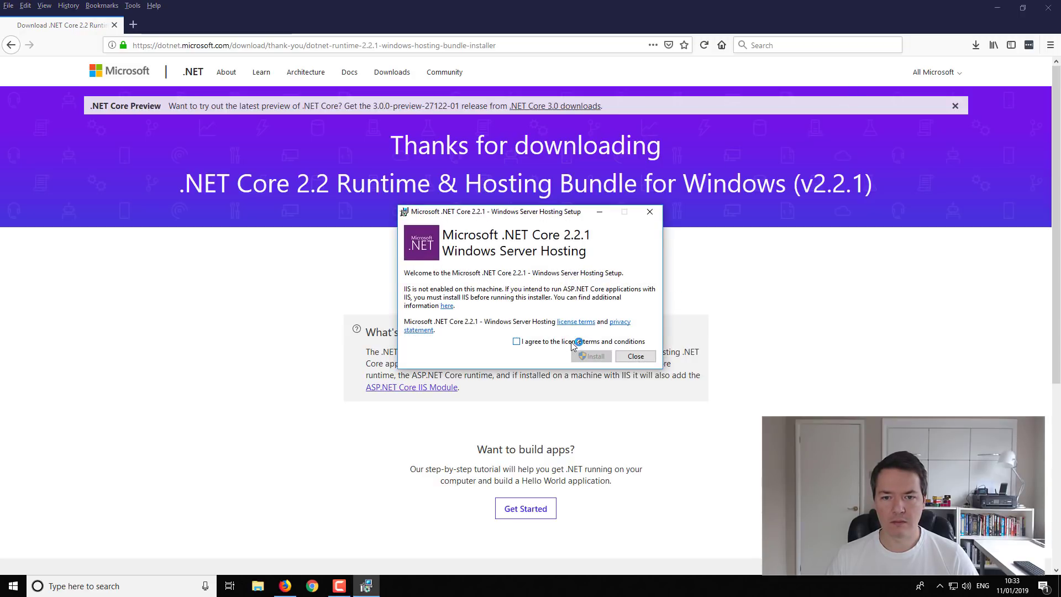
left_click(590, 356)
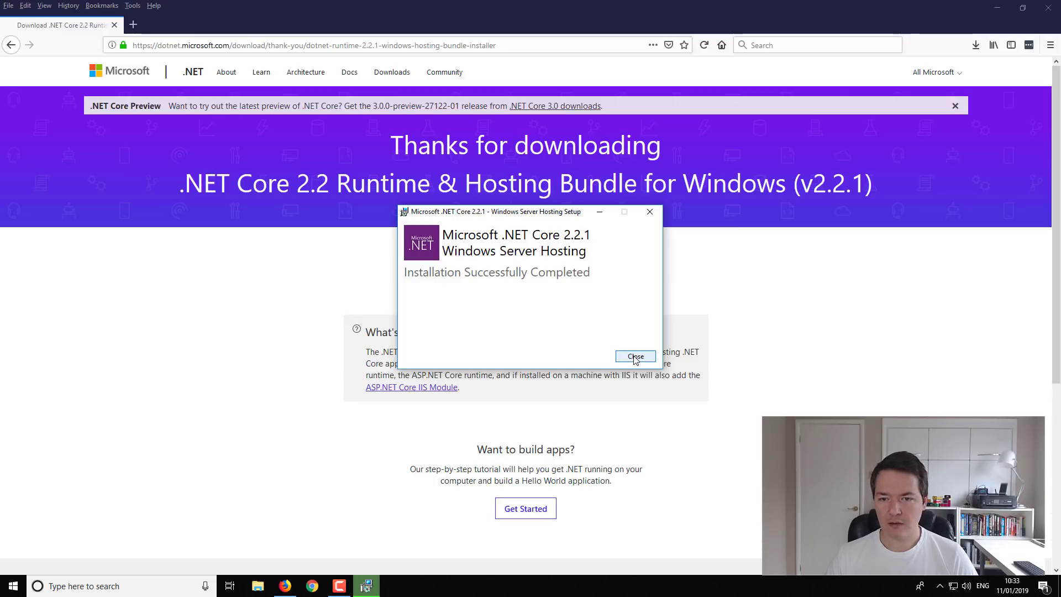
left_click(635, 356)
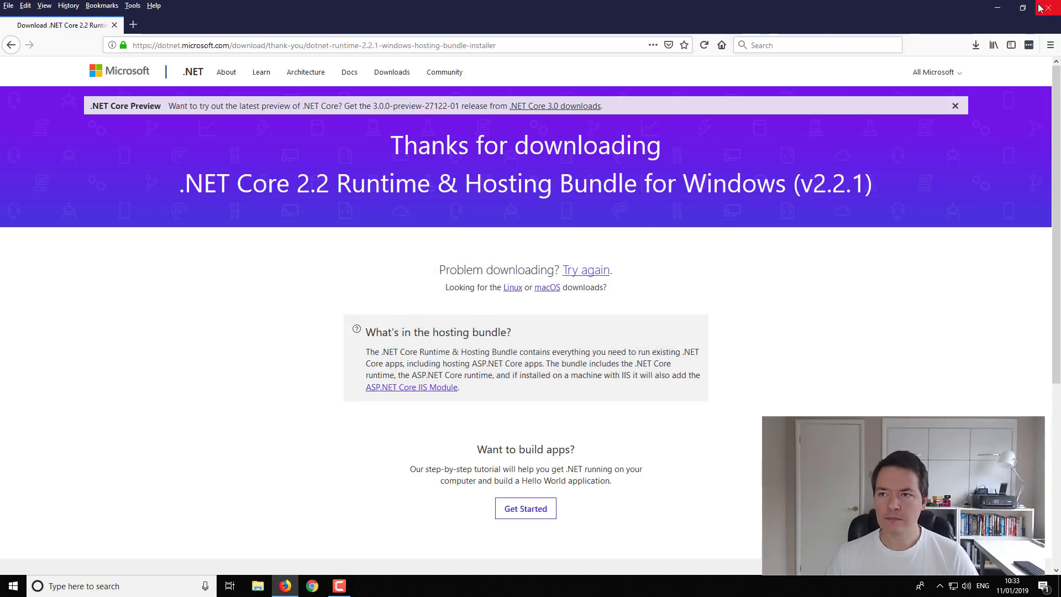
Show the downloaded GGM_Floonet_Win64_BETA2.zip in its containing folder and minimize the browser.
left_click(975, 47)
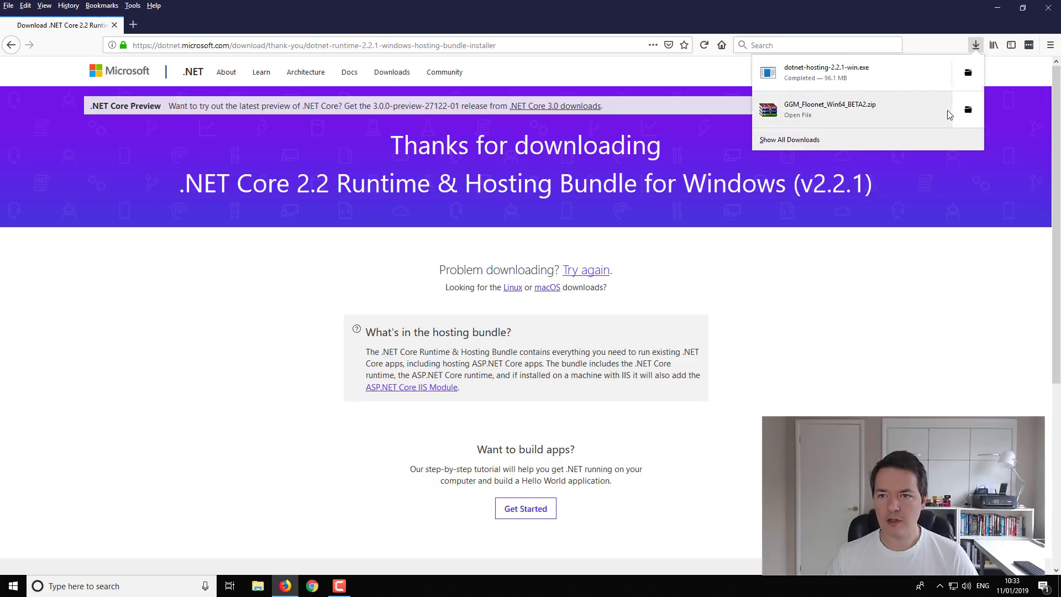
left_click(967, 110)
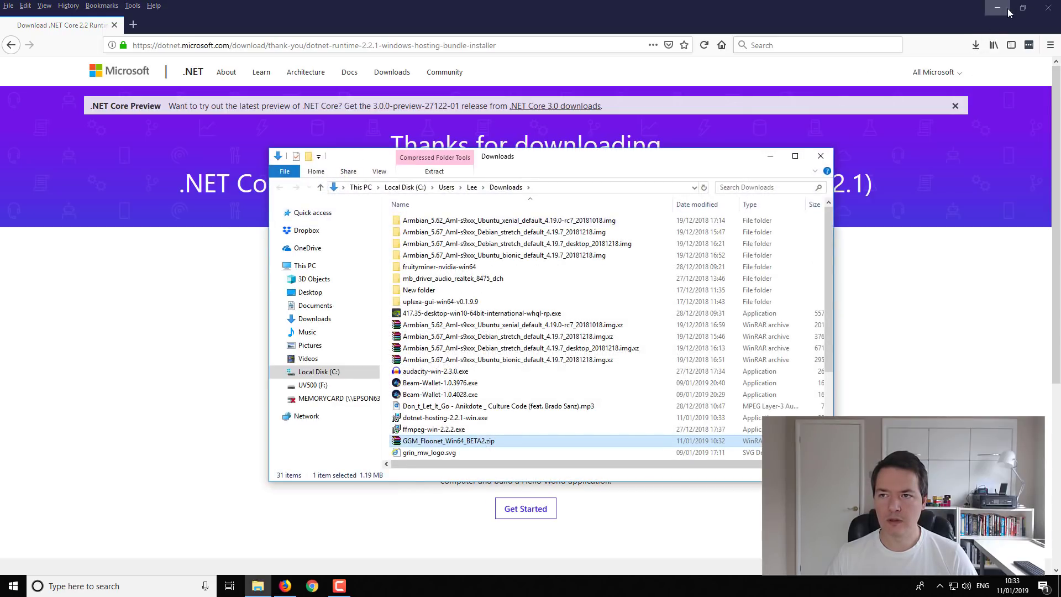
left_click(1006, 8)
scroll(615, 268, "down", 2)
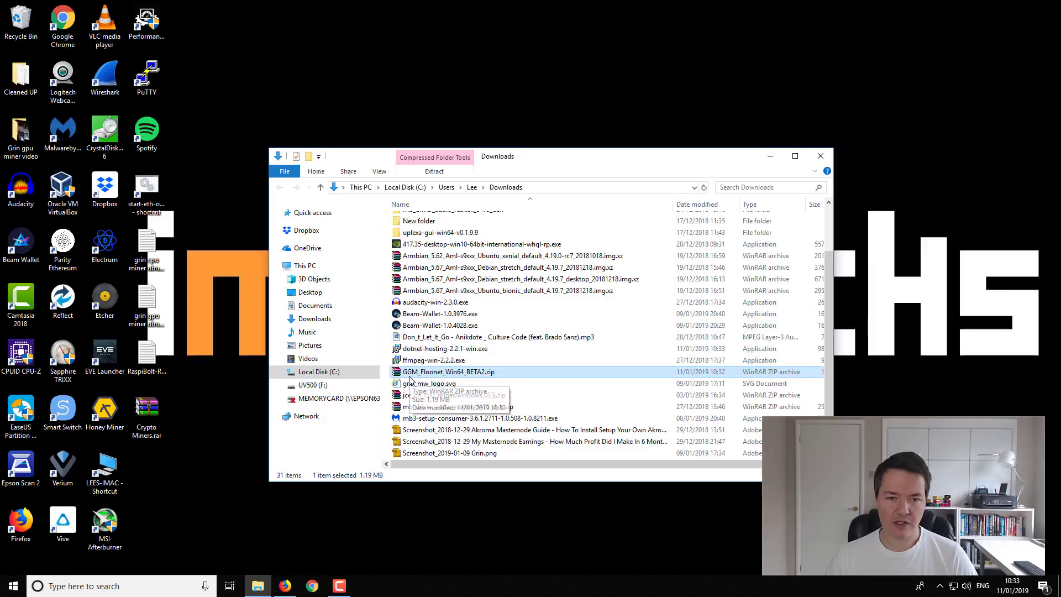
Extract GGM_Floonet_Win64_BETA2.zip directly into the Downloads folder and look through the list for the extracted files.
right_click(443, 376)
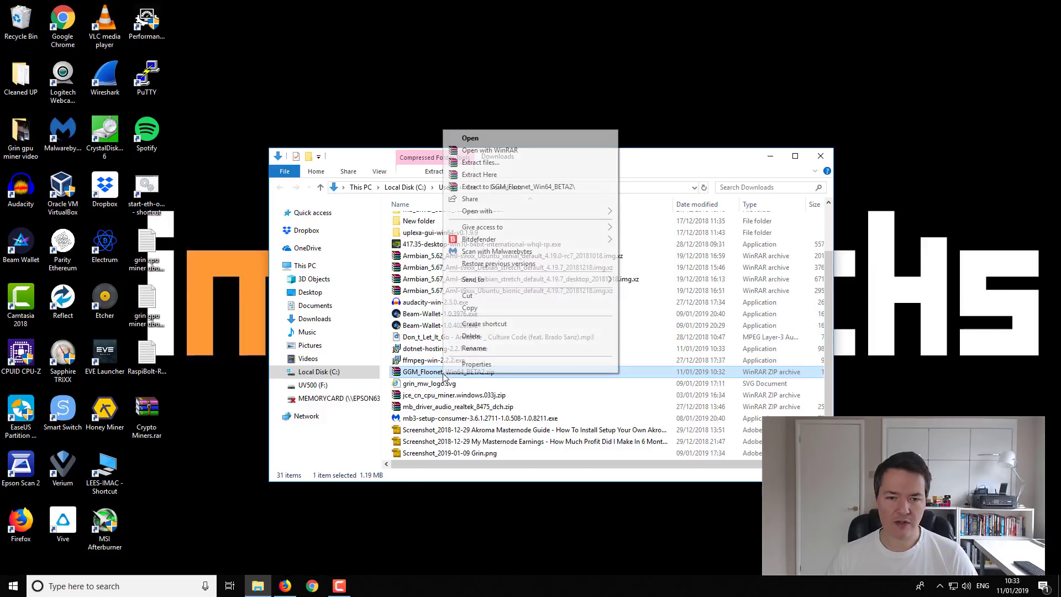
left_click(490, 175)
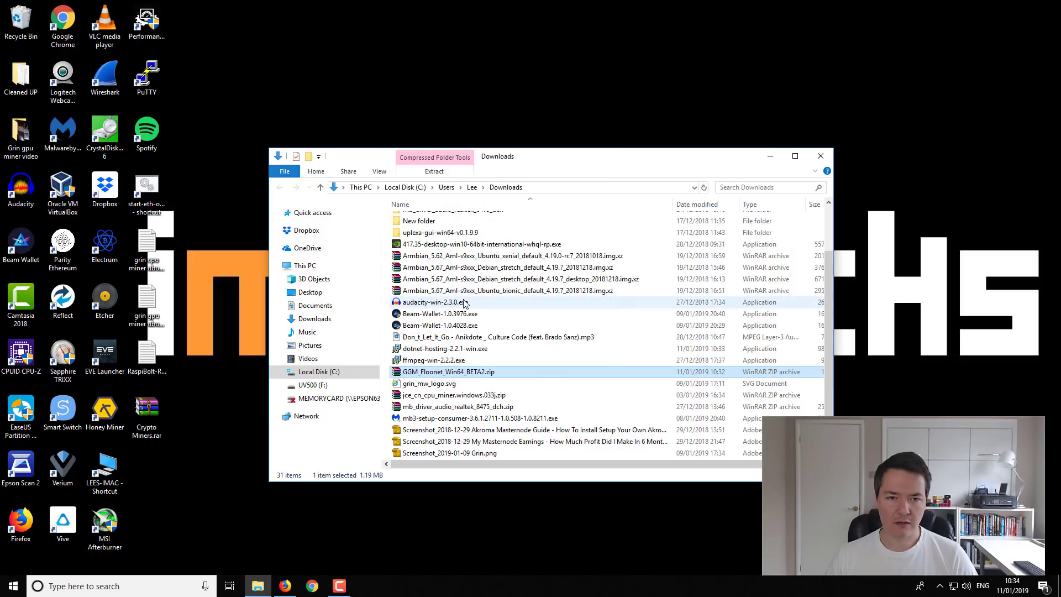
scroll(464, 293, "down", 4)
scroll(466, 291, "up", 7)
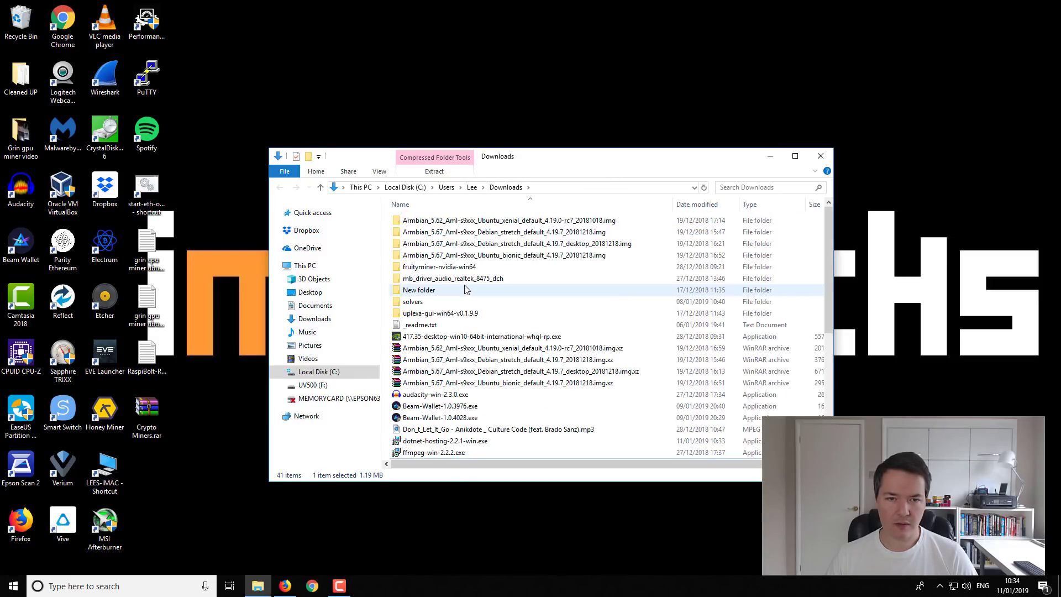
scroll(465, 291, "down", 5)
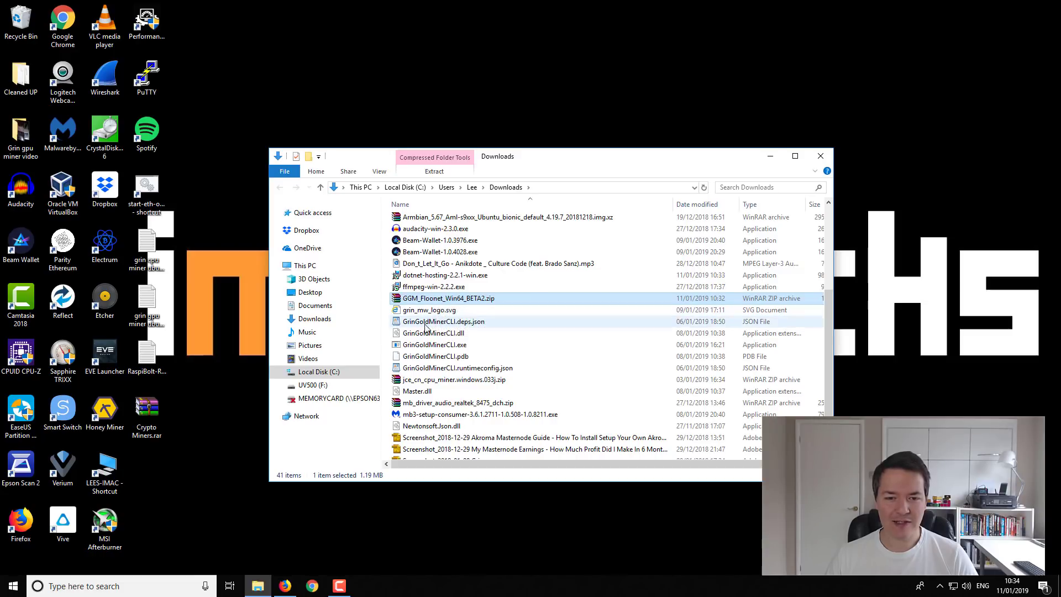
Extract the zip into its own GGM_Floonet_Win64_BETA2 folder and open that folder.
right_click(442, 301)
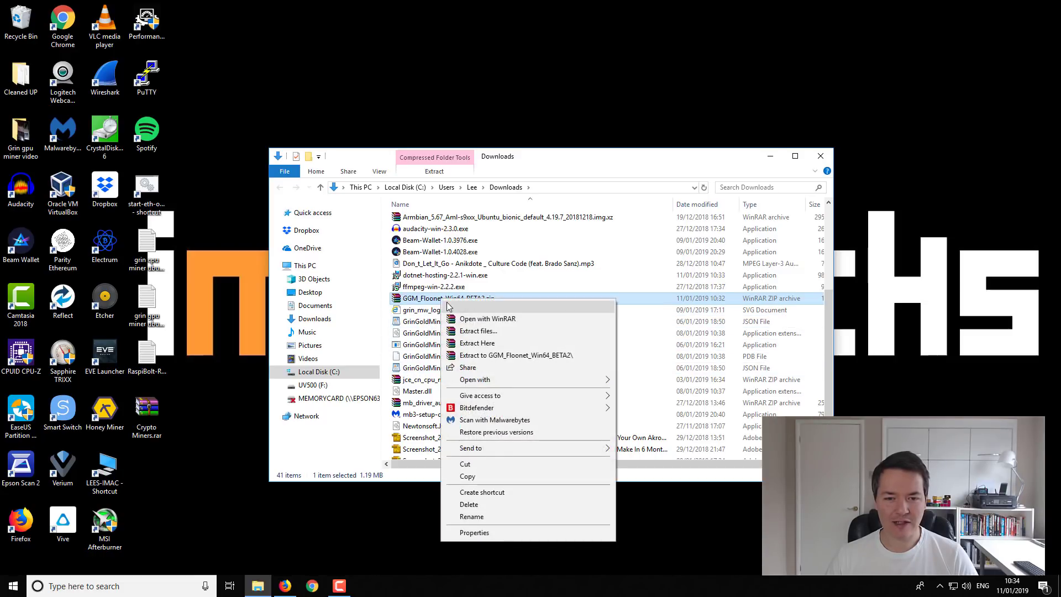
left_click(515, 355)
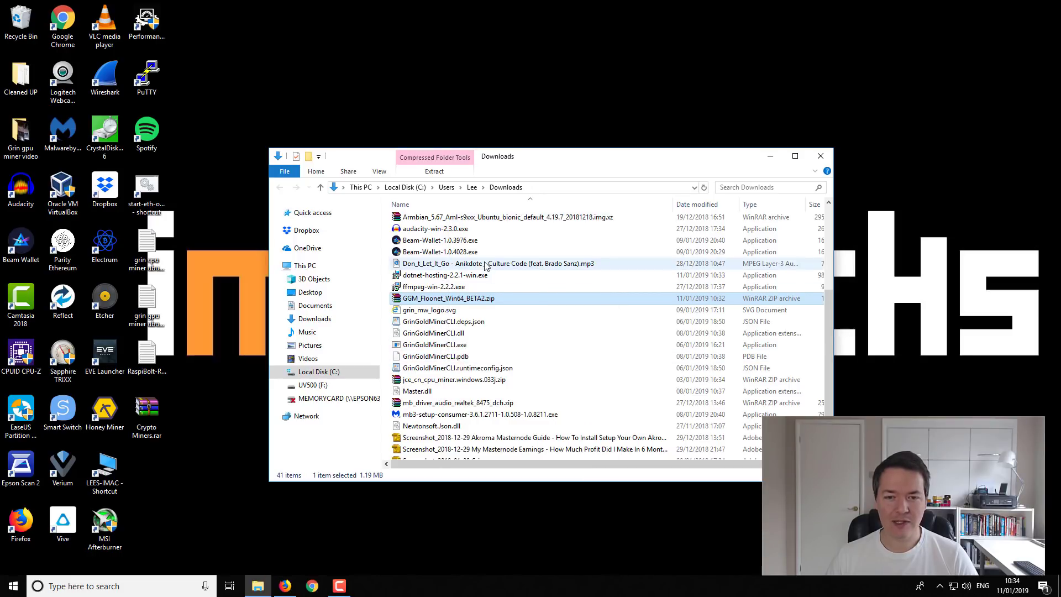
scroll(467, 243, "up", 5)
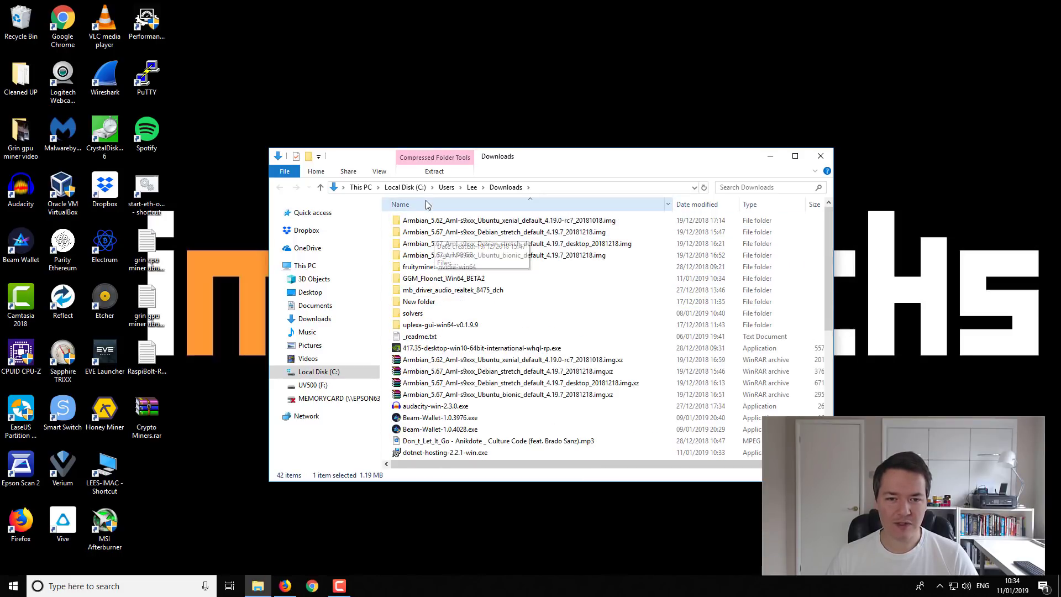
left_click(433, 281)
double_click(434, 280)
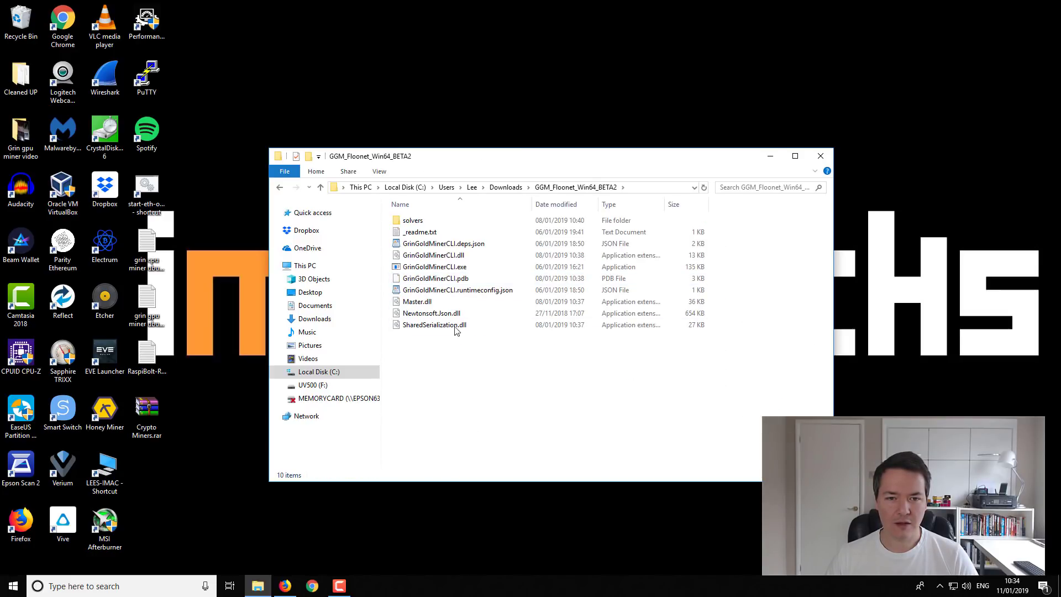
left_click_drag(524, 165, 519, 156)
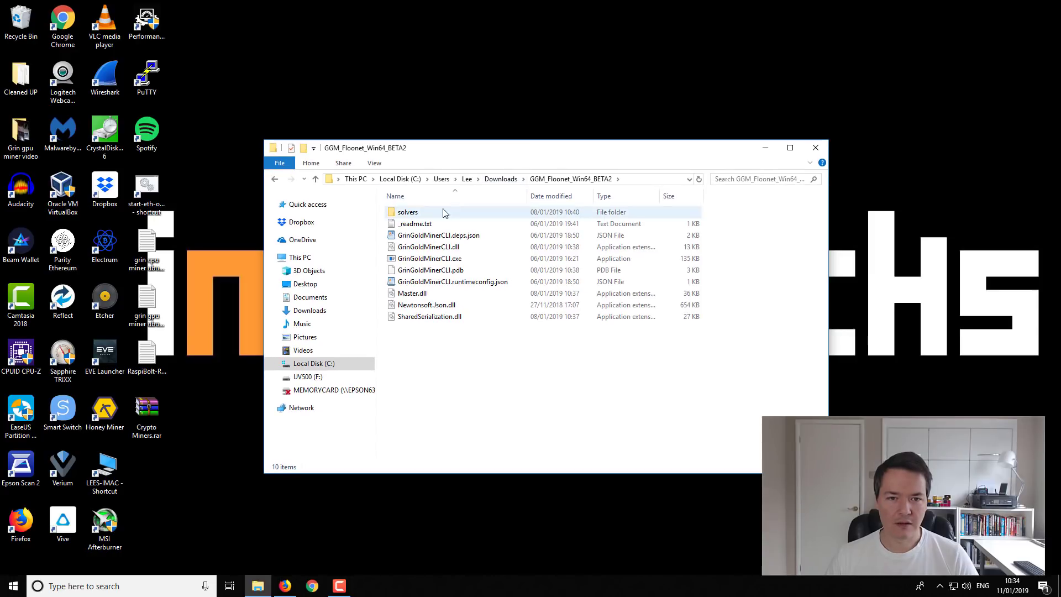
Read the miner instructions in _readme.txt and close the file.
double_click(423, 224)
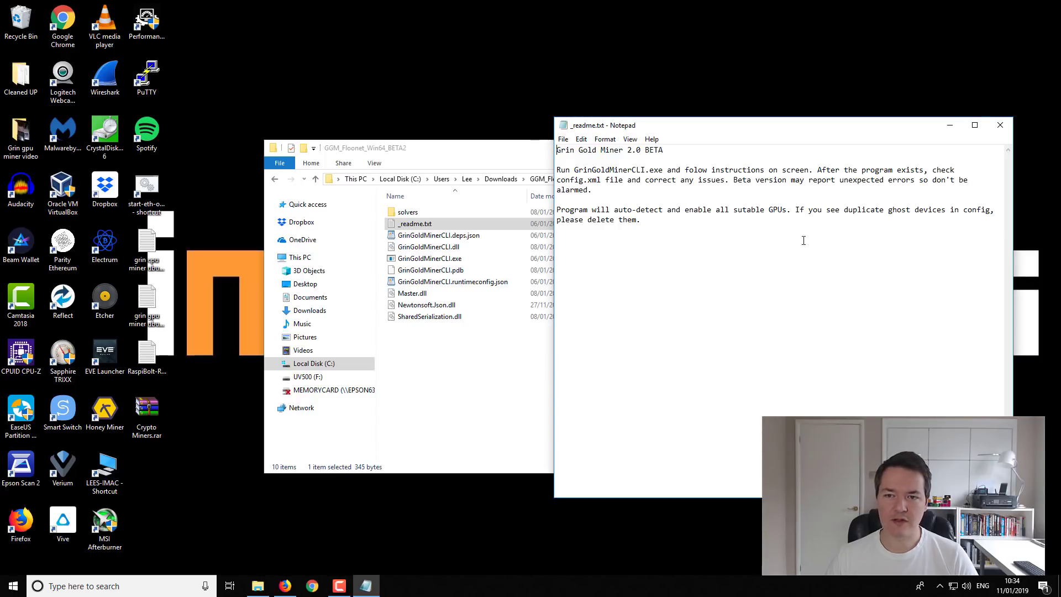
left_click(998, 125)
left_click(504, 338)
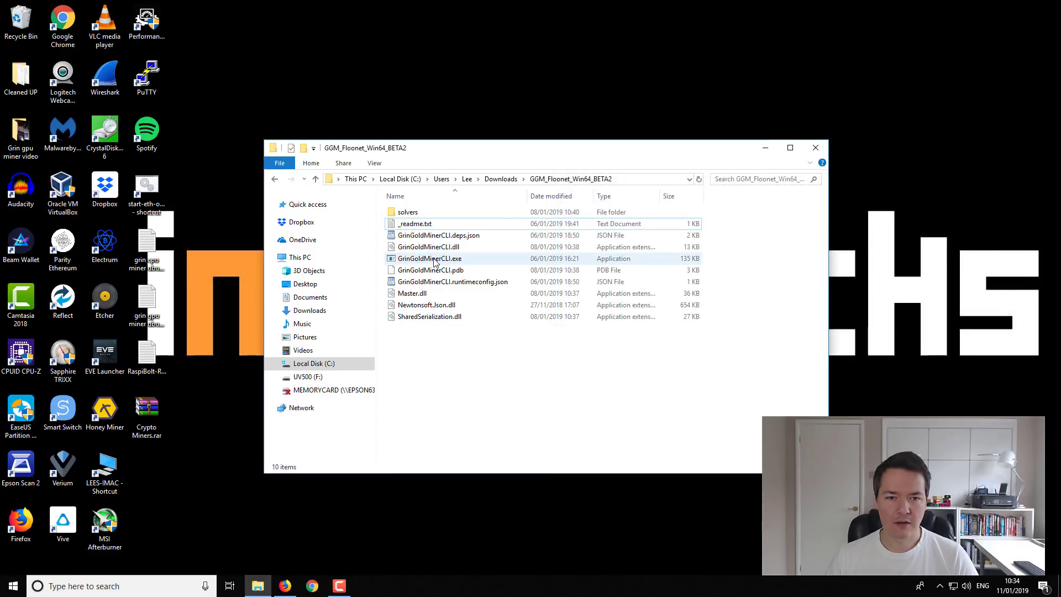
Run GrinGoldMinerCLI.exe despite the SmartScreen warning, reposition its console window and minimize the folder window.
left_click(434, 261)
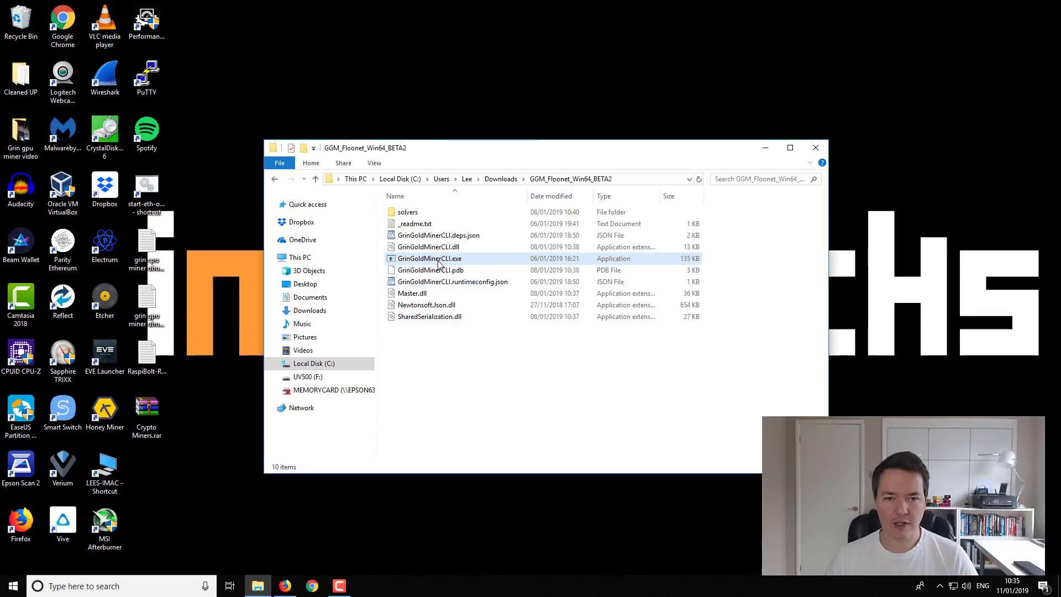
left_click(439, 263)
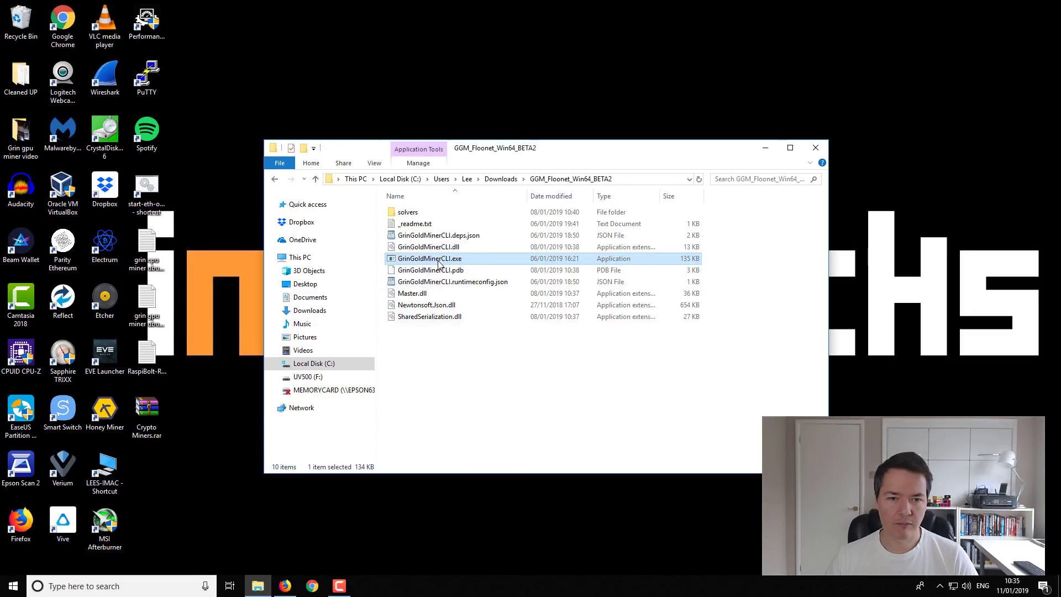
double_click(438, 263)
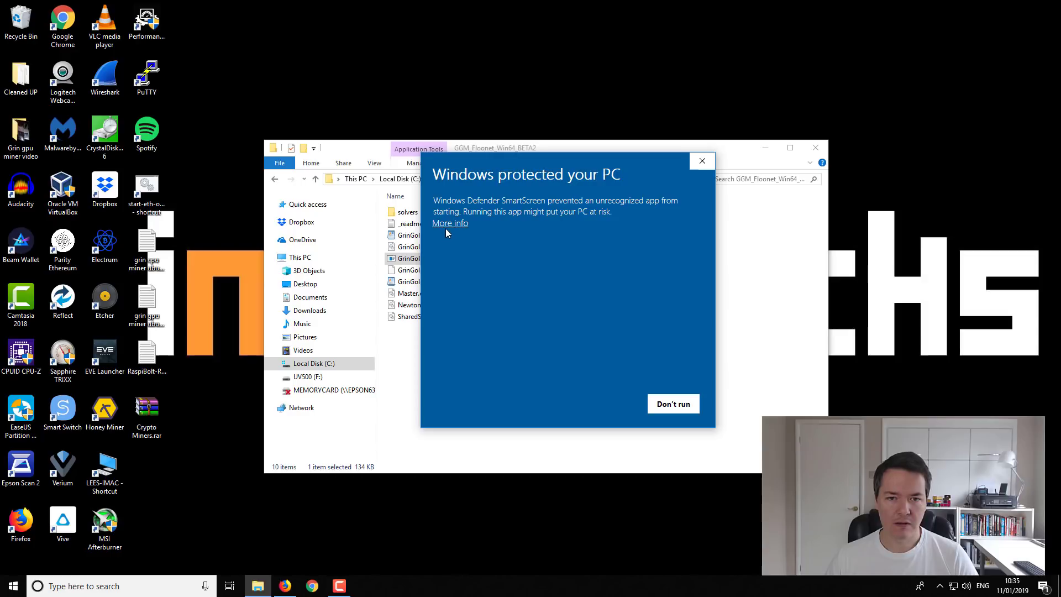
left_click(446, 225)
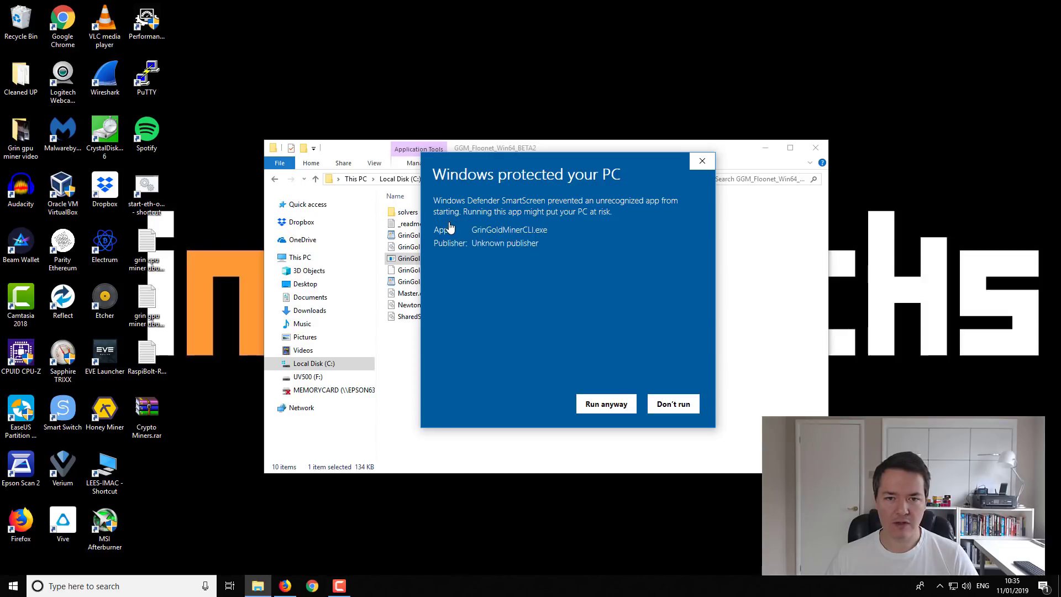
left_click(591, 407)
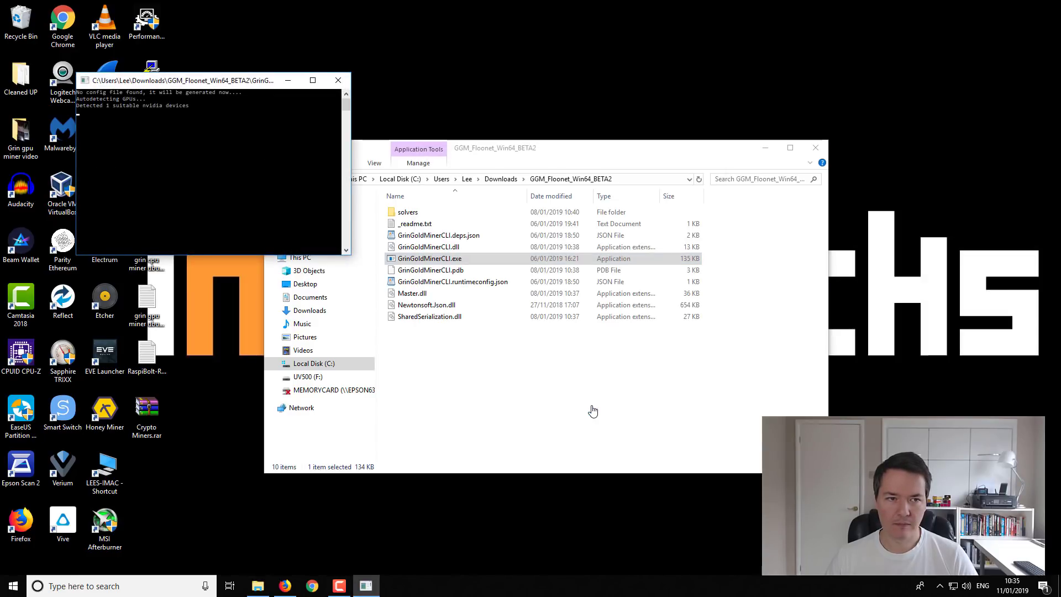
left_click_drag(266, 84, 454, 105)
left_click(766, 148)
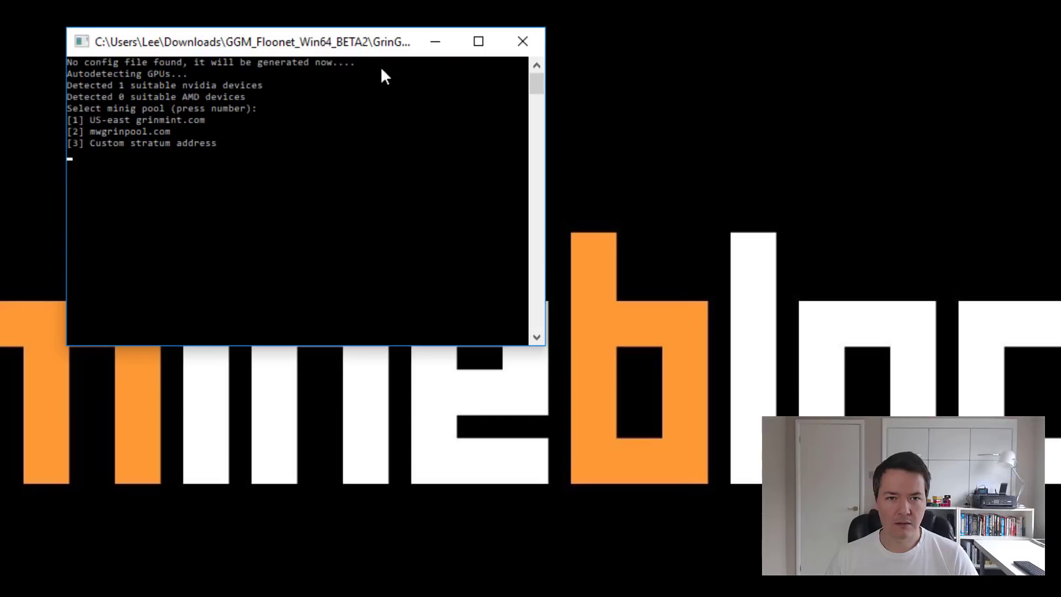
Set the miner console's font size to 16 and reposition the enlarged window.
right_click(400, 107)
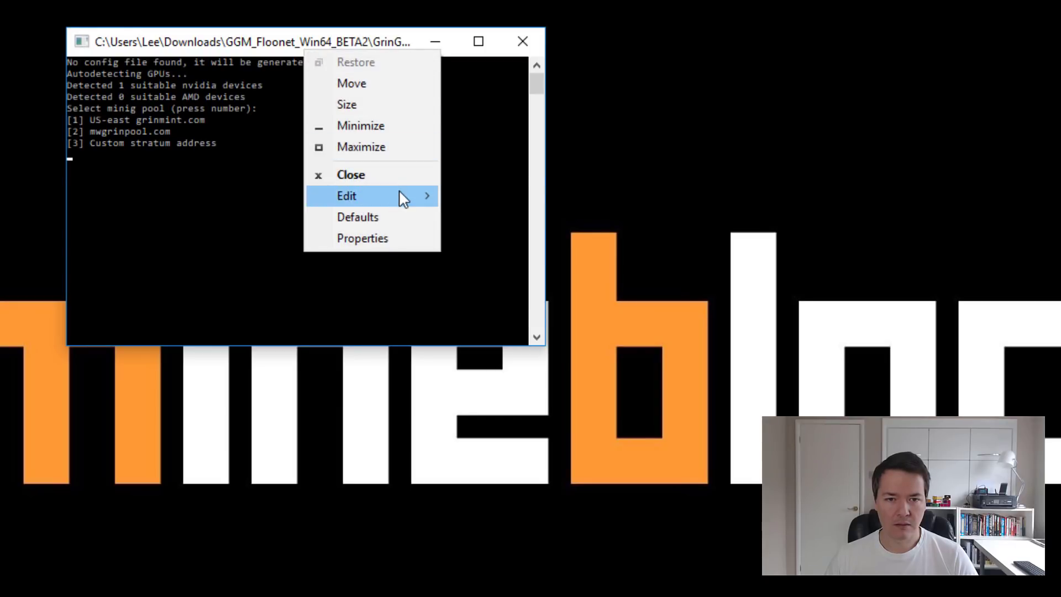
left_click(388, 247)
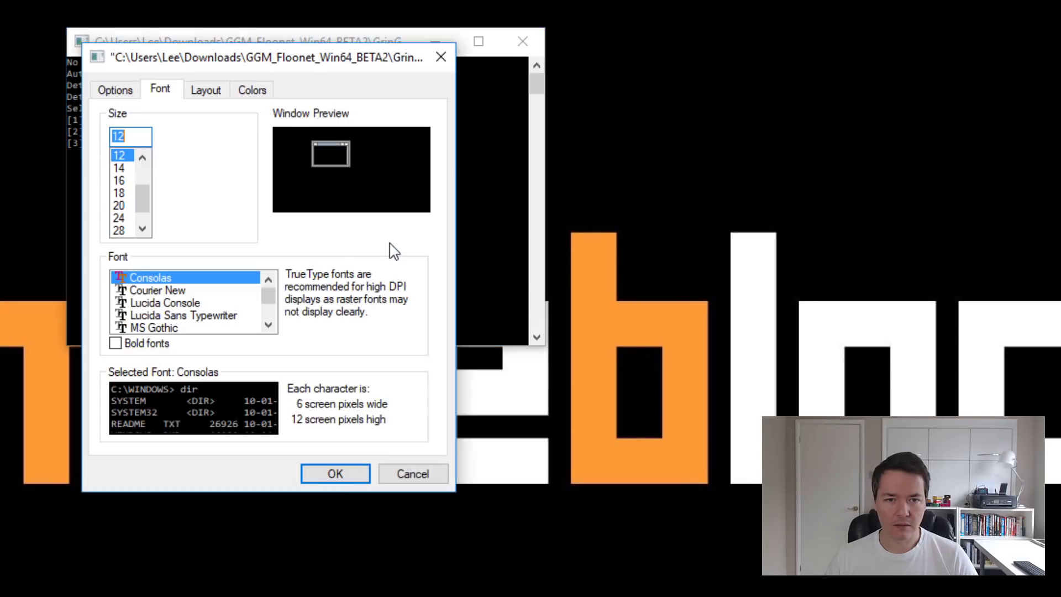
left_click(124, 169)
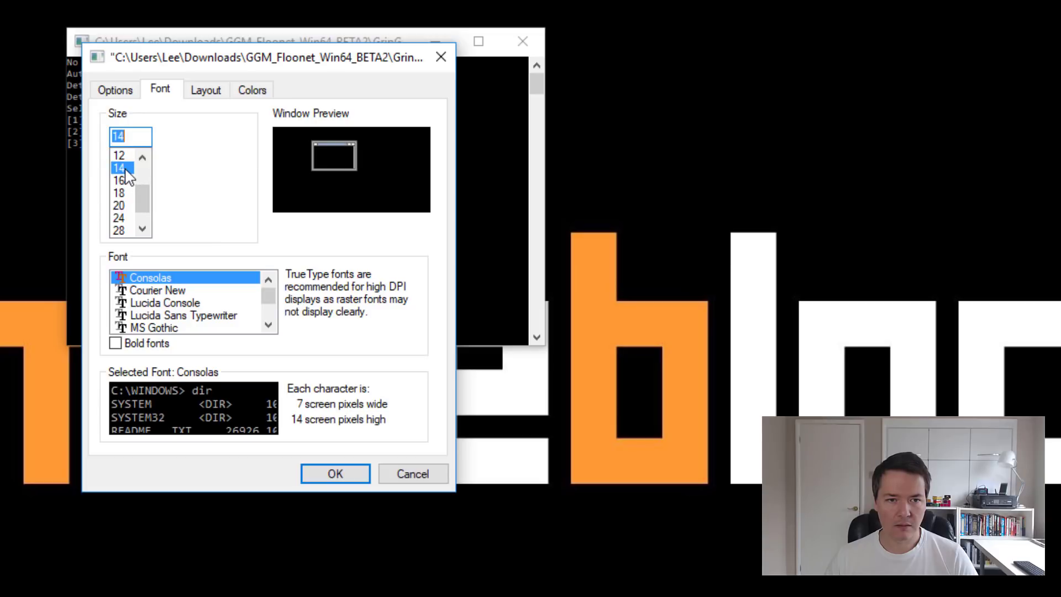
left_click(123, 181)
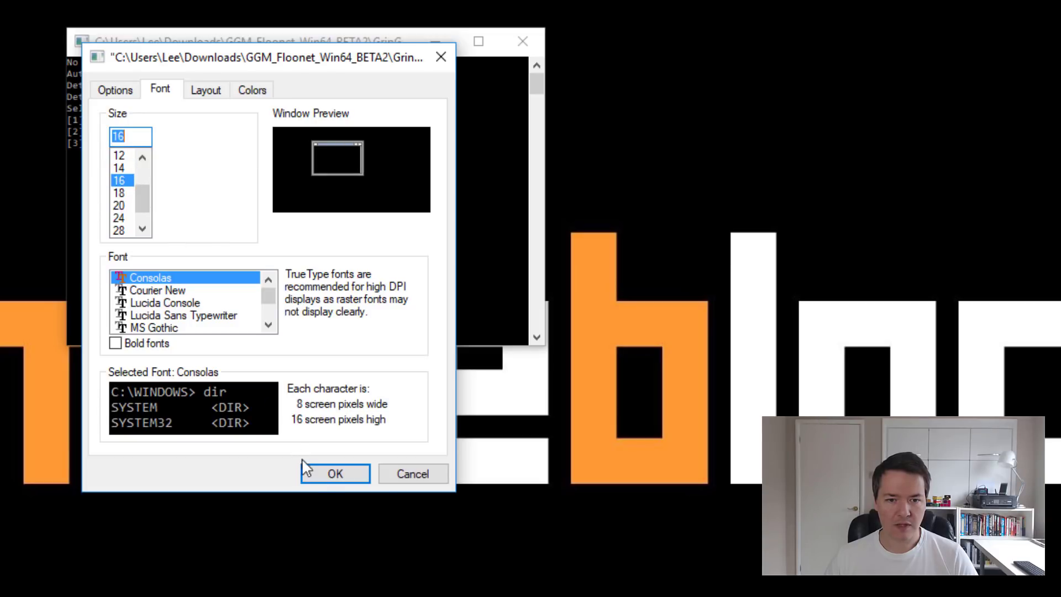
left_click(331, 474)
left_click_drag(357, 50, 323, 59)
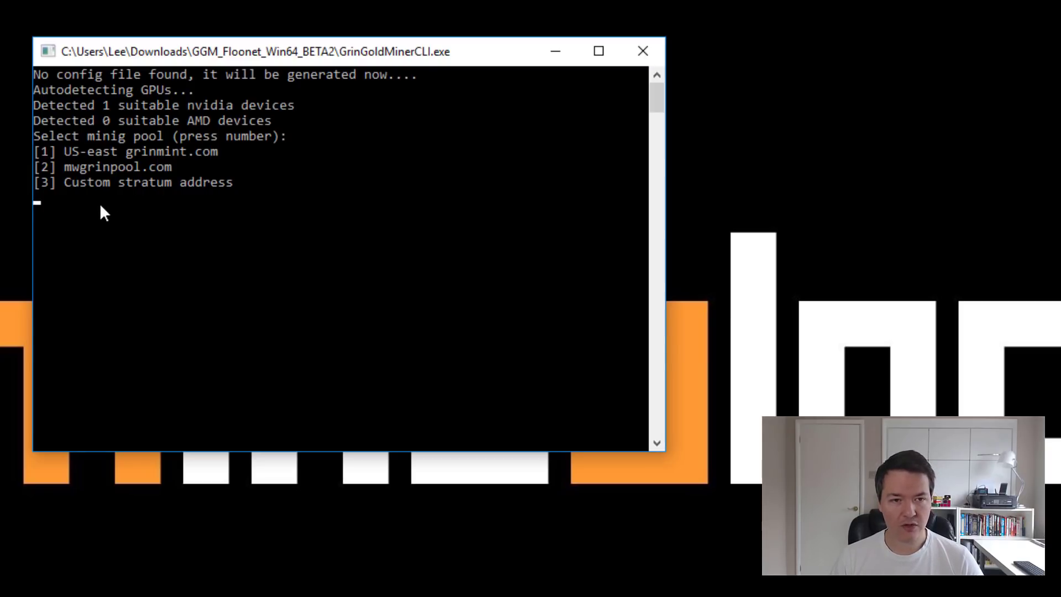
Choose mining pool 2, mwgrinpool.com, and enter the pool login name.
type("2")
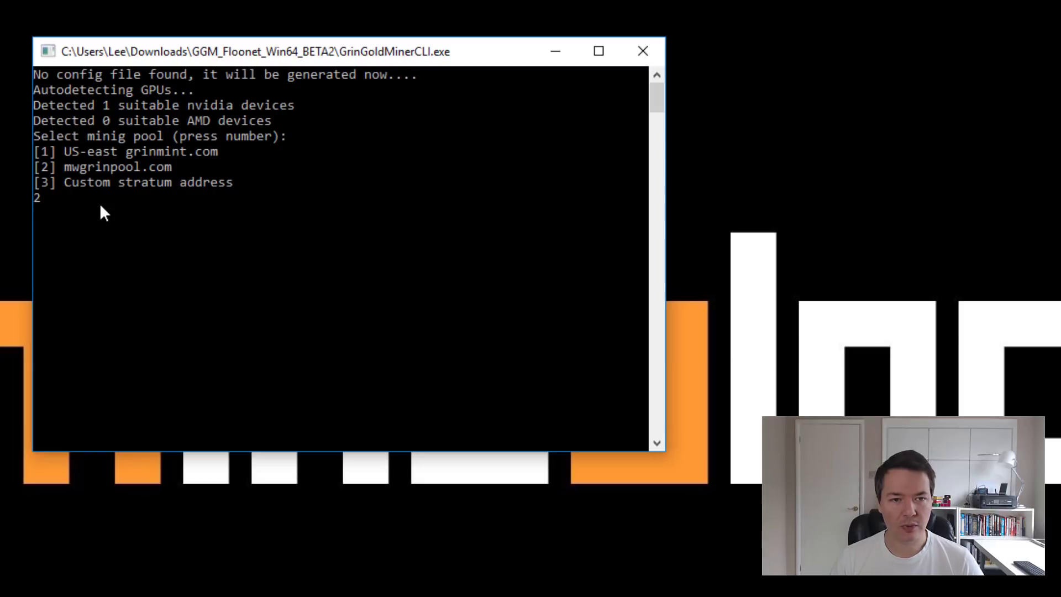
key("Return")
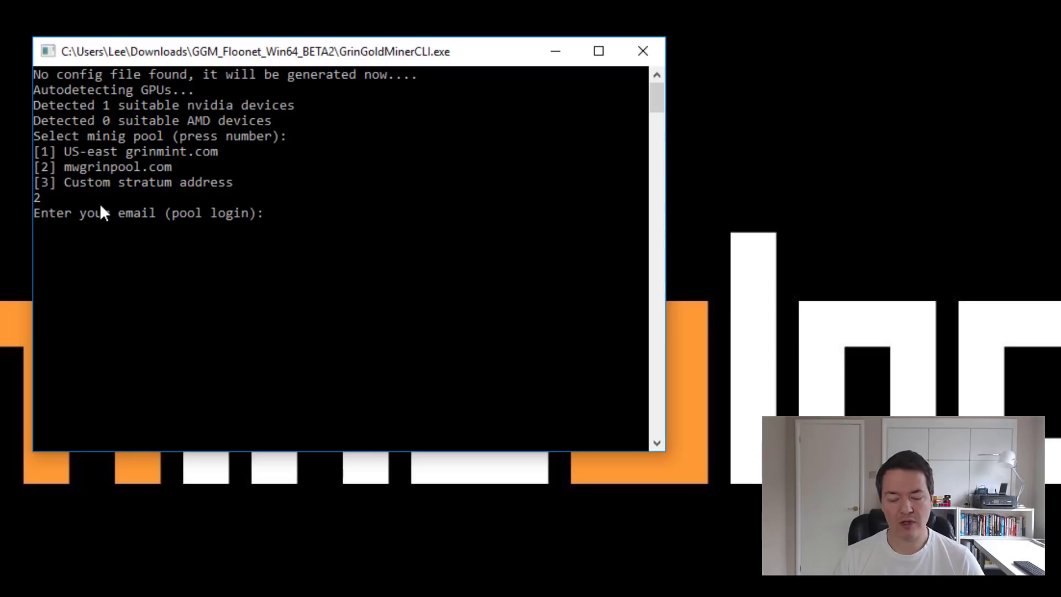
type("imineblock")
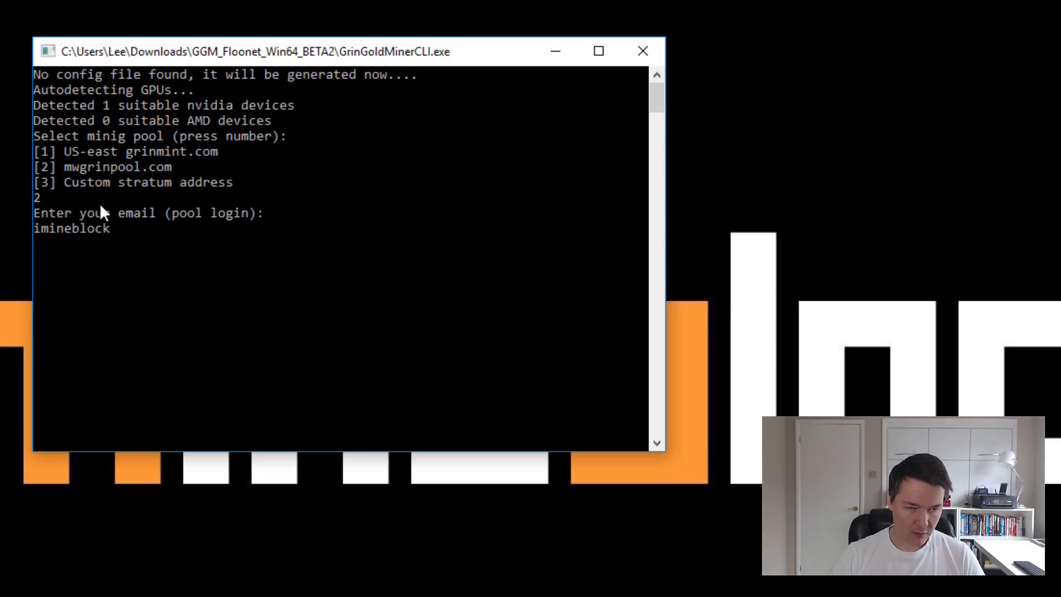
type("sgpu")
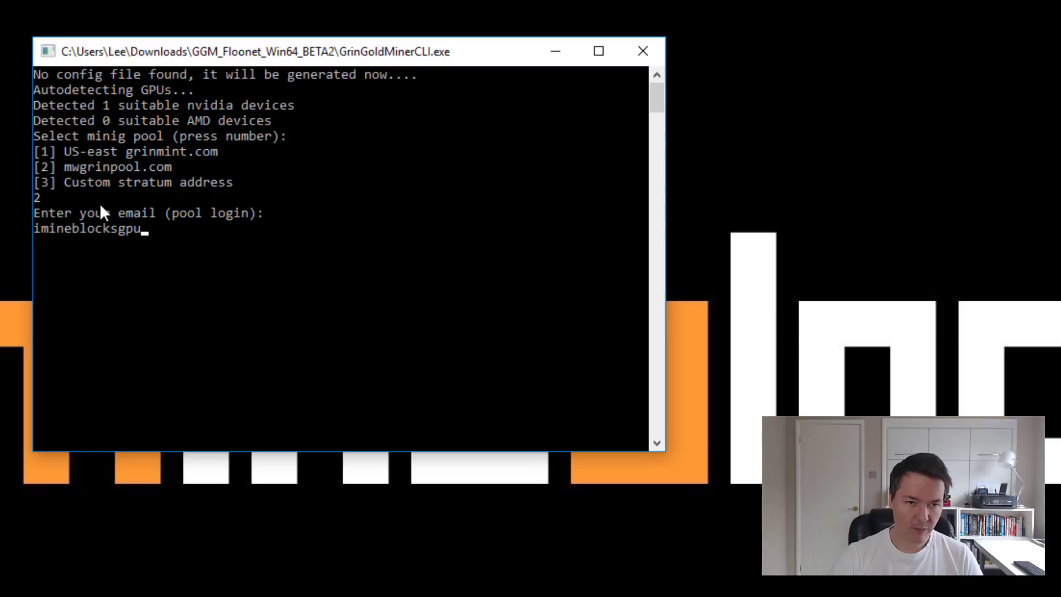
key("Return")
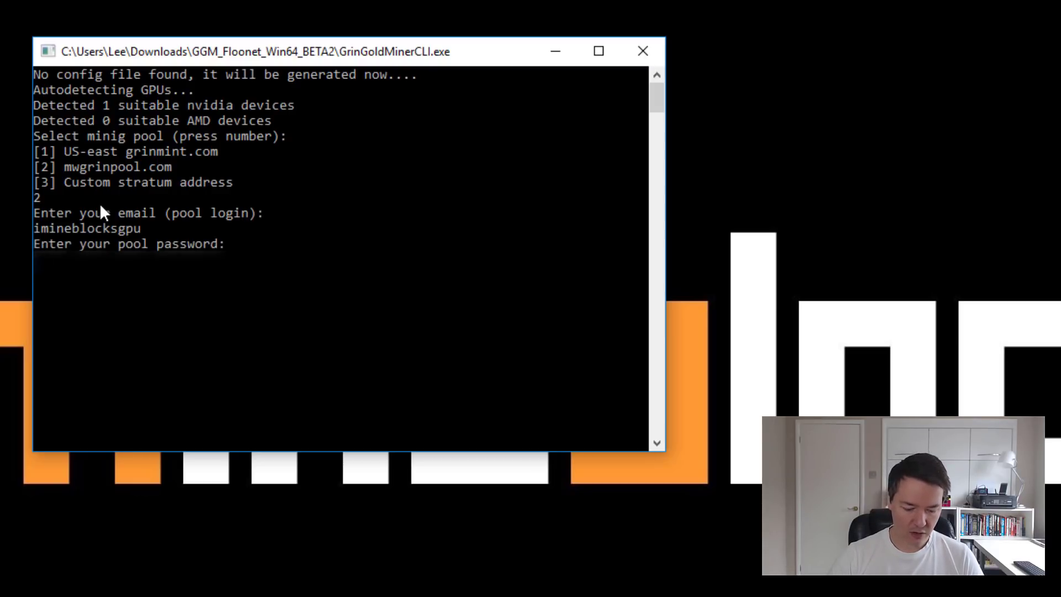
Enter the pool password and submit it to the miner.
type("xxxxx")
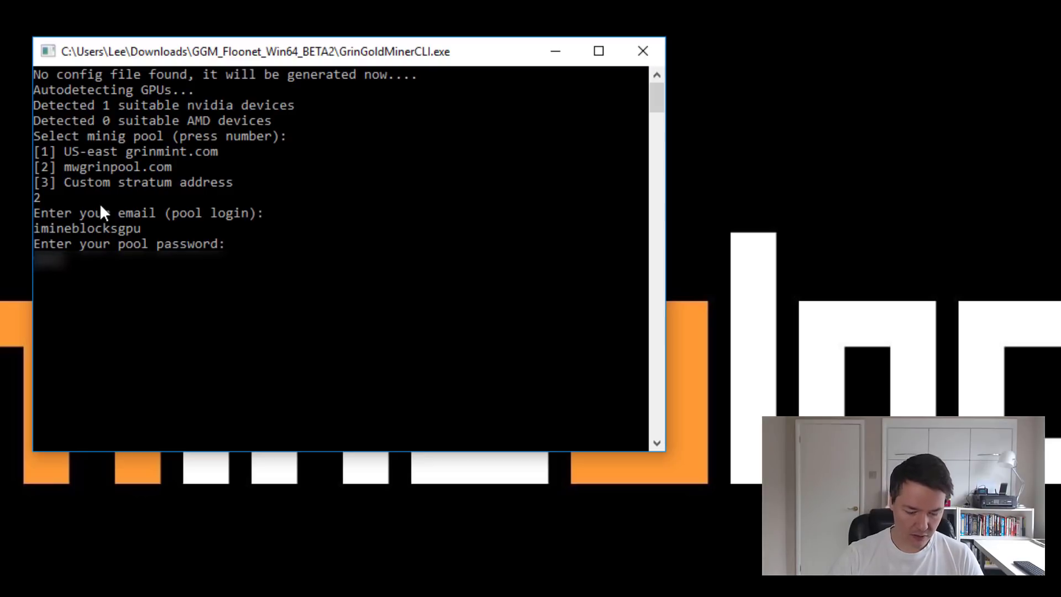
type("xx")
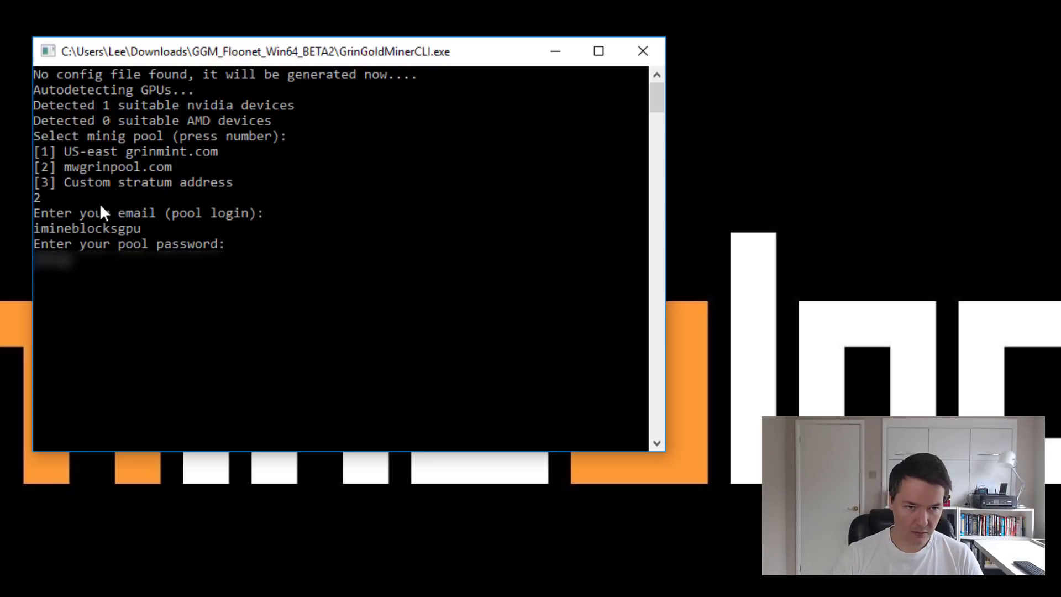
type("xxx")
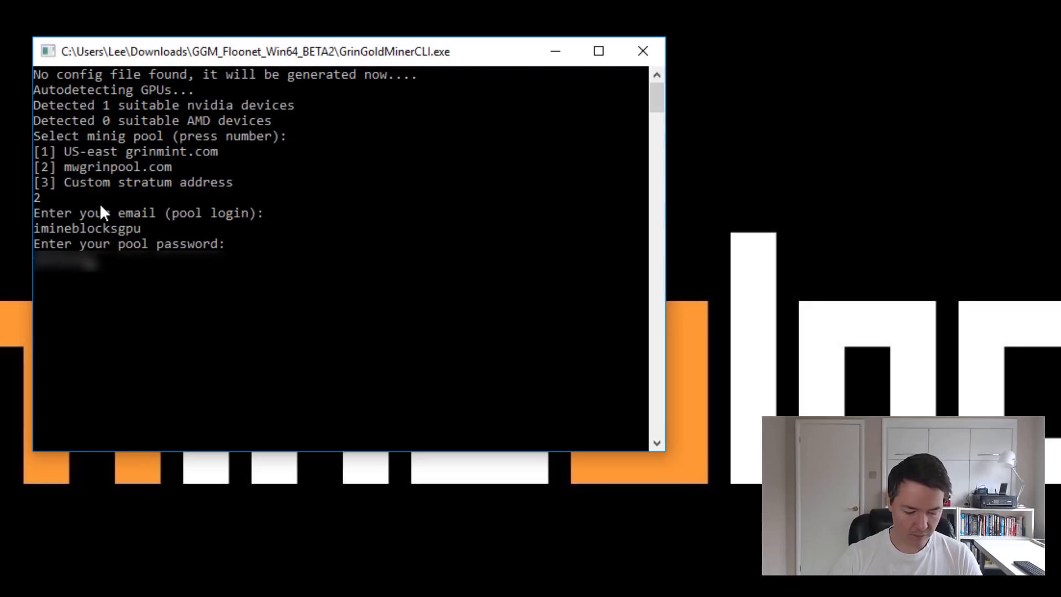
type("xxxxxxx")
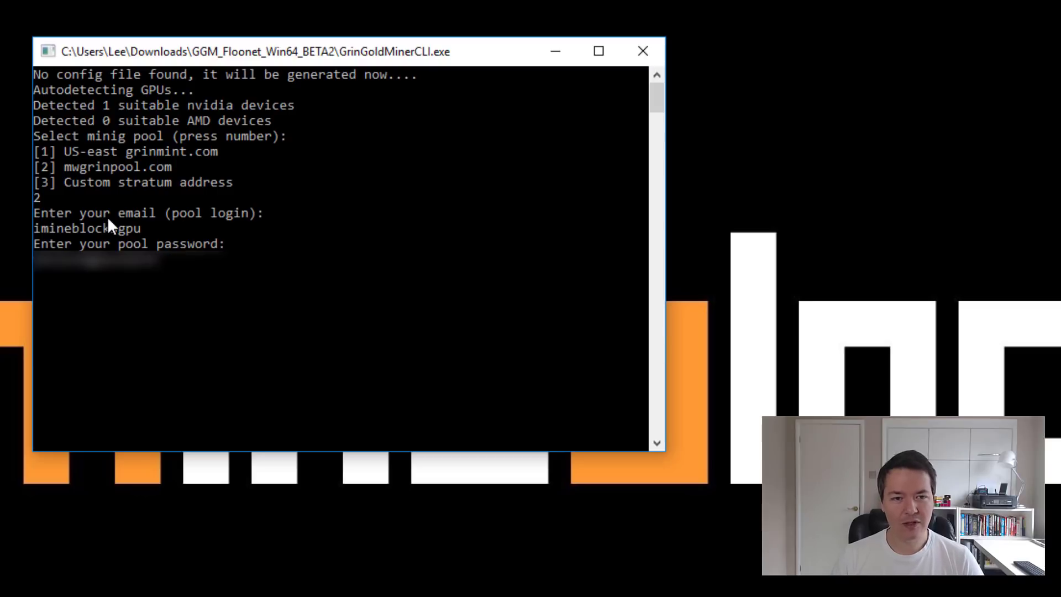
key("Return")
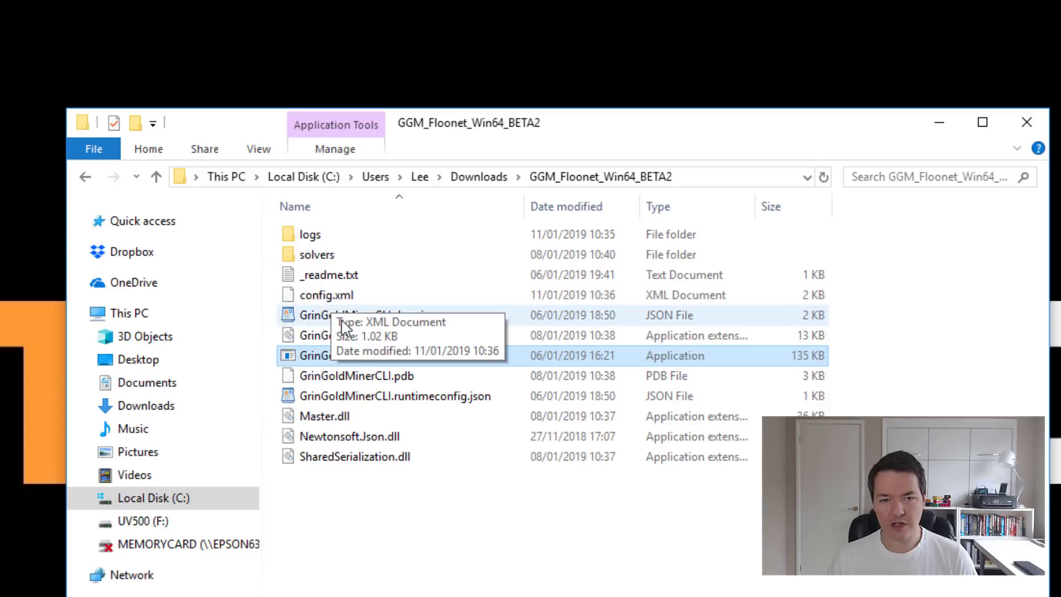
Launch GrinGoldMinerCLI.exe again from the GGM_Floonet_Win64_BETA2 folder and move its console fully into view.
left_click(348, 511)
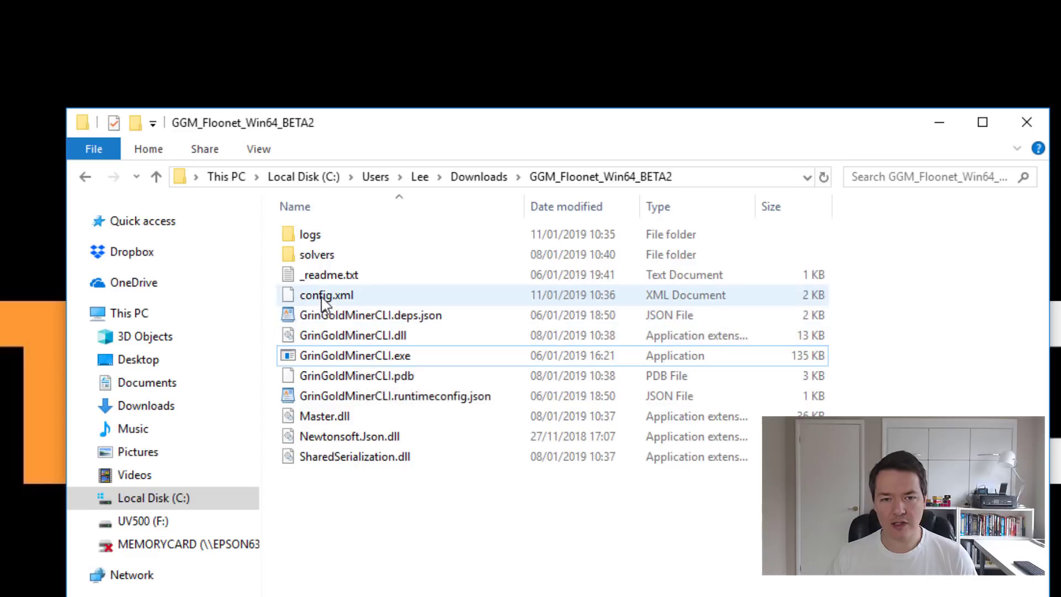
double_click(359, 357)
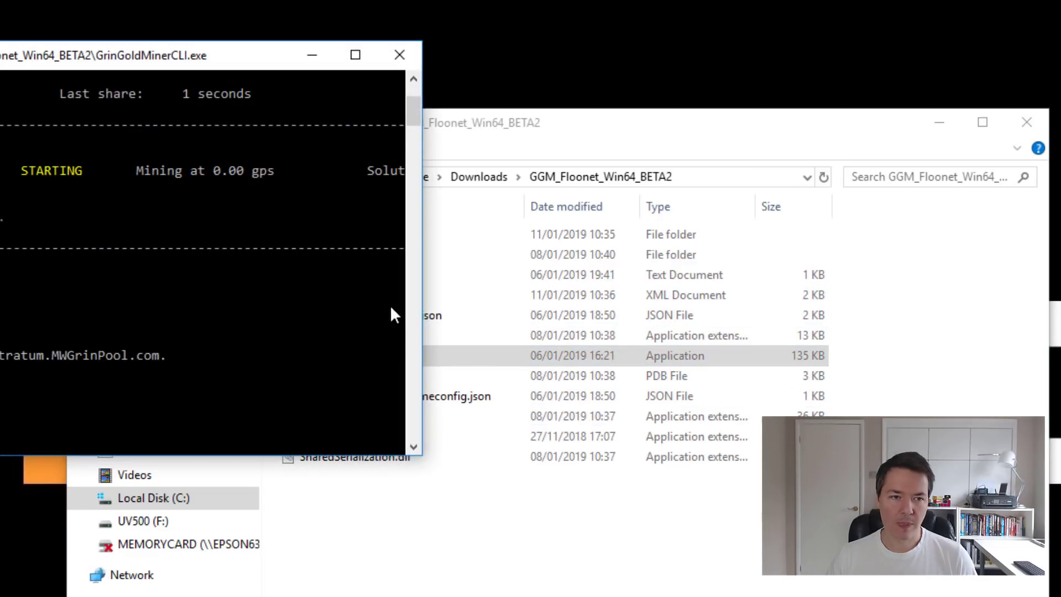
left_click_drag(272, 61, 422, 3)
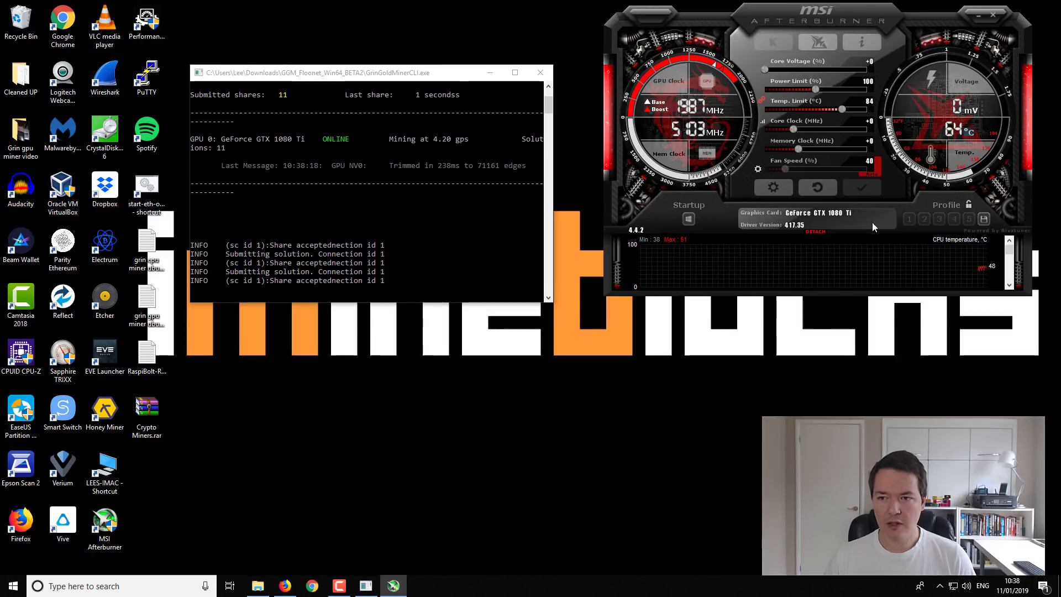
Detach the MSI Afterburner hardware monitor, examine its CPU, RAM, clock and power graphs while mining, and close the detached window.
left_click(818, 229)
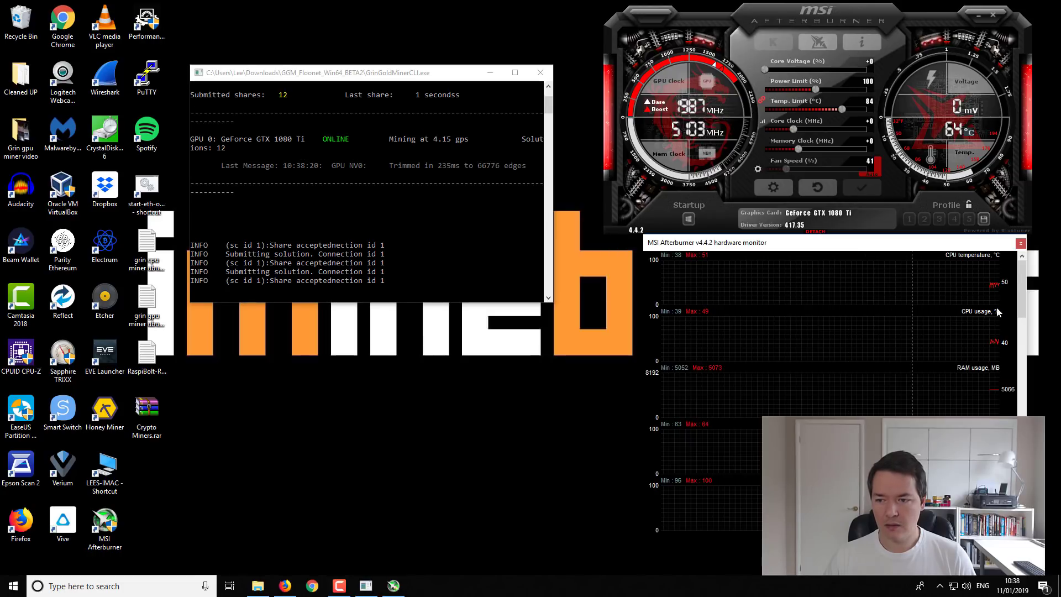
mouse_move(1022, 291)
left_mouse_down()
mouse_move(1024, 398)
mouse_move(1023, 298)
left_mouse_up()
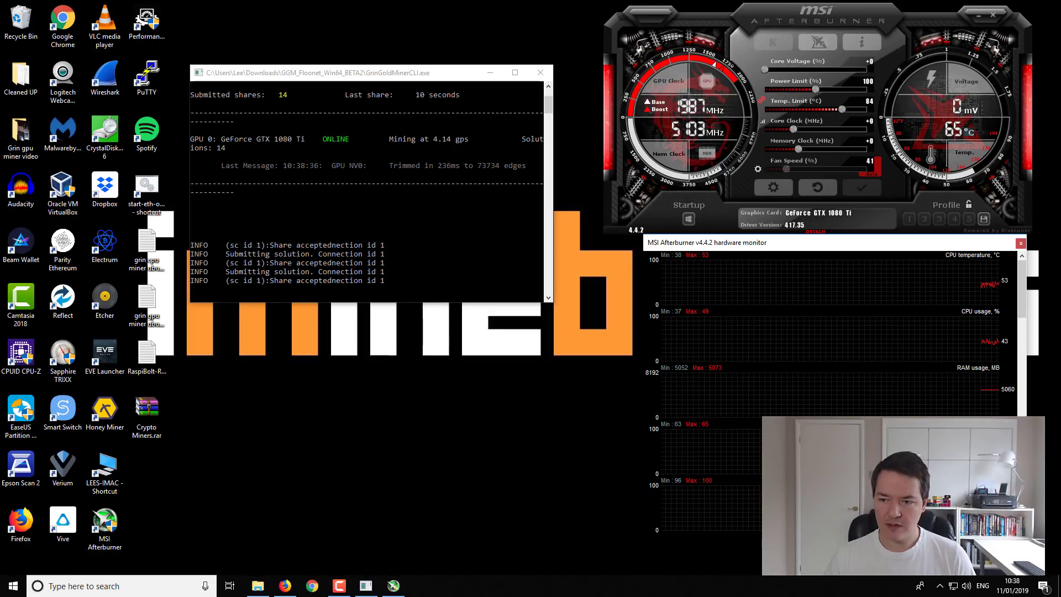
left_click_drag(1027, 302, 1029, 437)
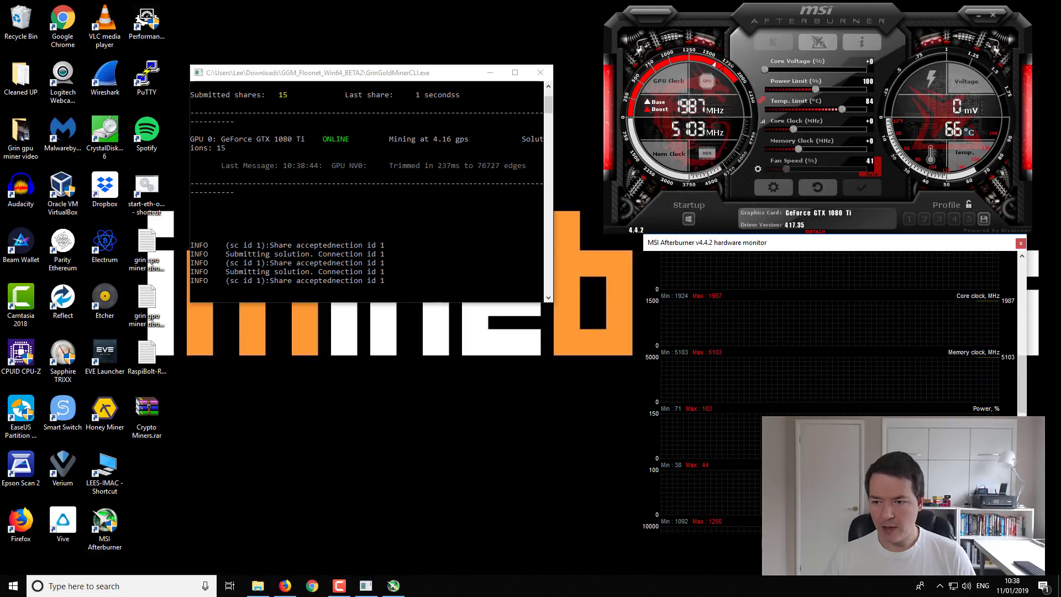
left_click_drag(1024, 375, 1025, 295)
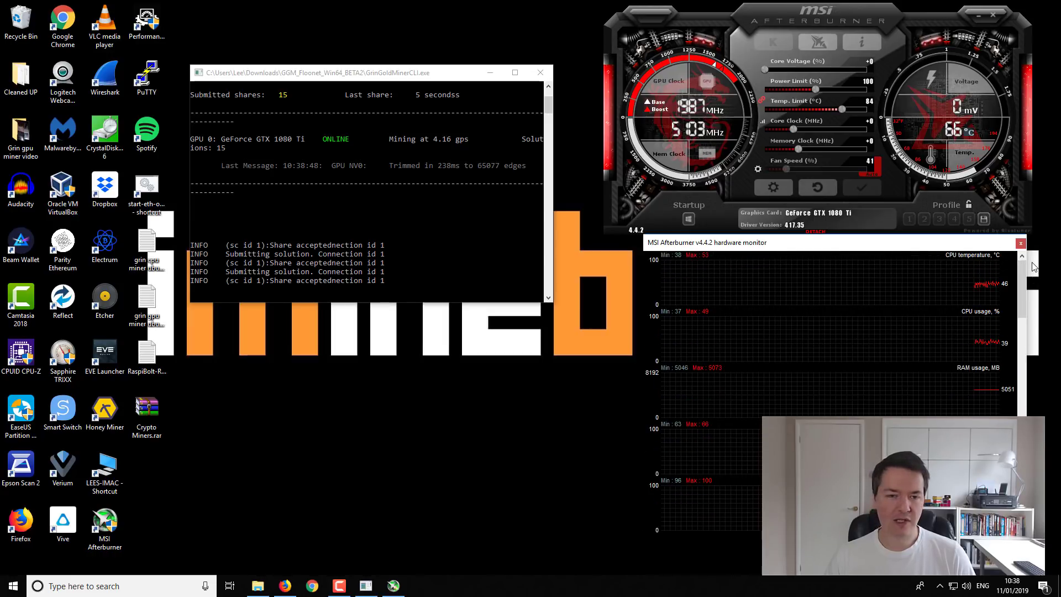
left_click(443, 79)
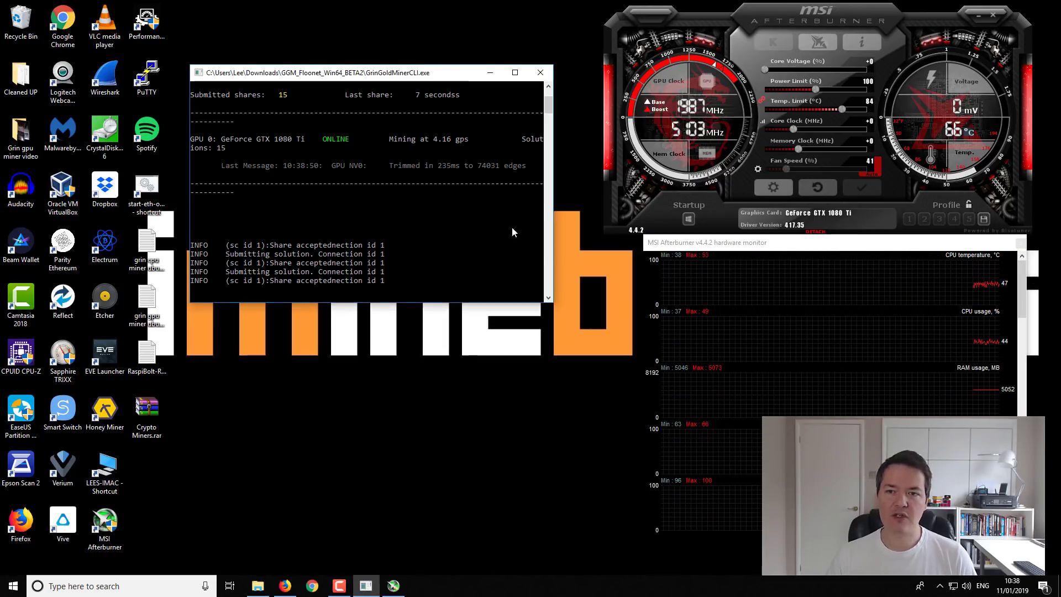
left_click(1017, 242)
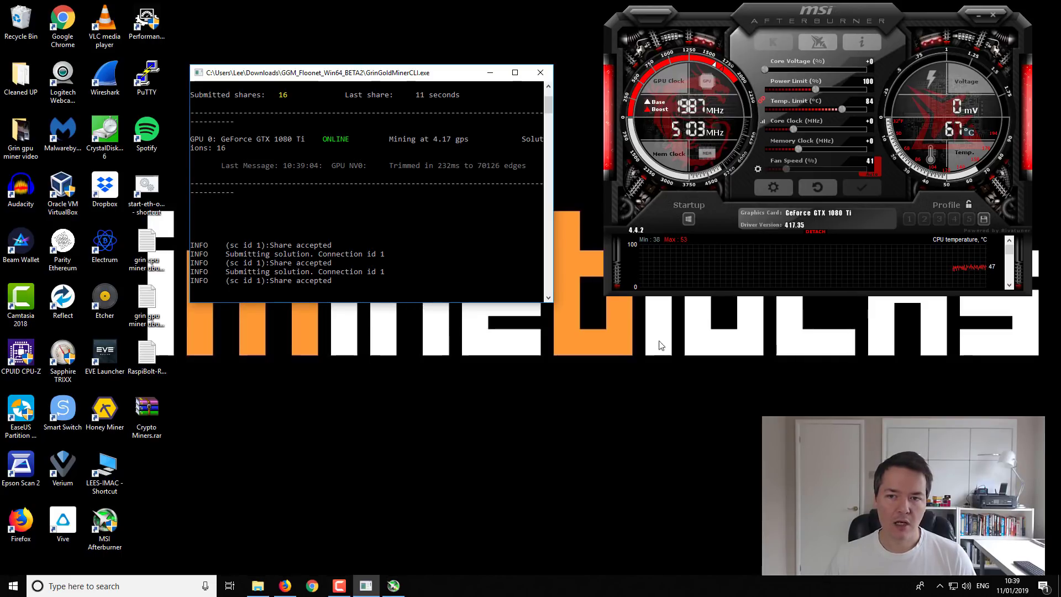
Detach the hardware monitor again to recheck the CPU temperature and usage graphs, and reattach it.
left_click(822, 232)
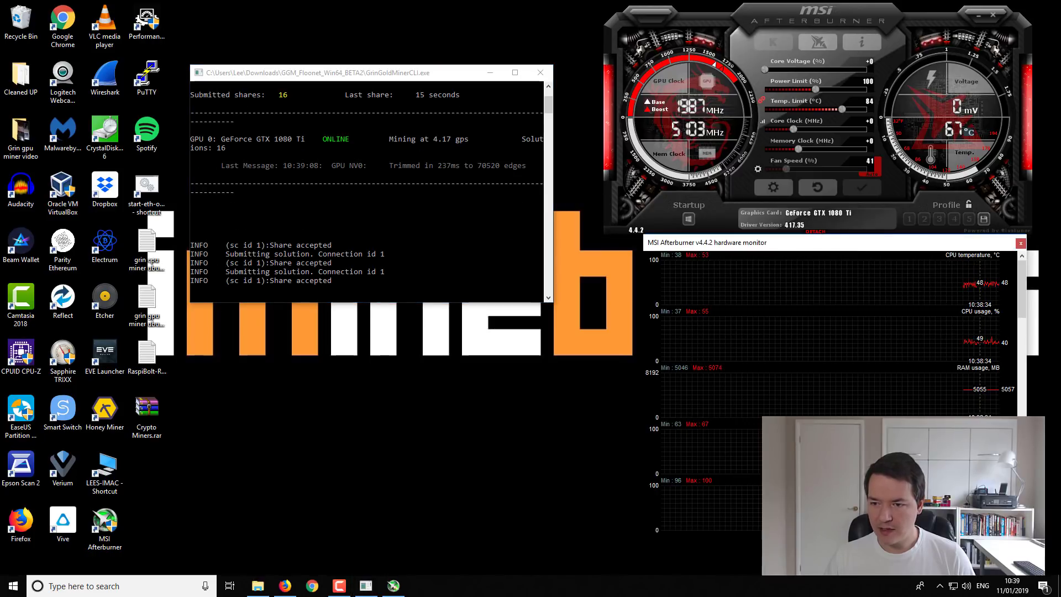
left_click_drag(1020, 304, 1028, 271)
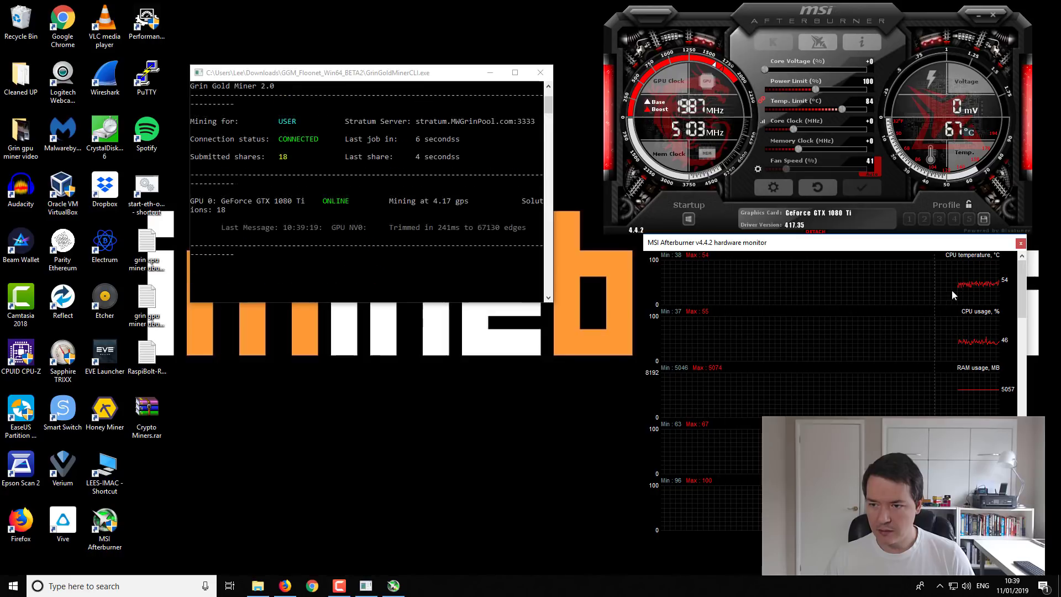
left_click(819, 233)
Open Task Manager and view the CPU performance graph while the miner is running.
left_click(596, 466)
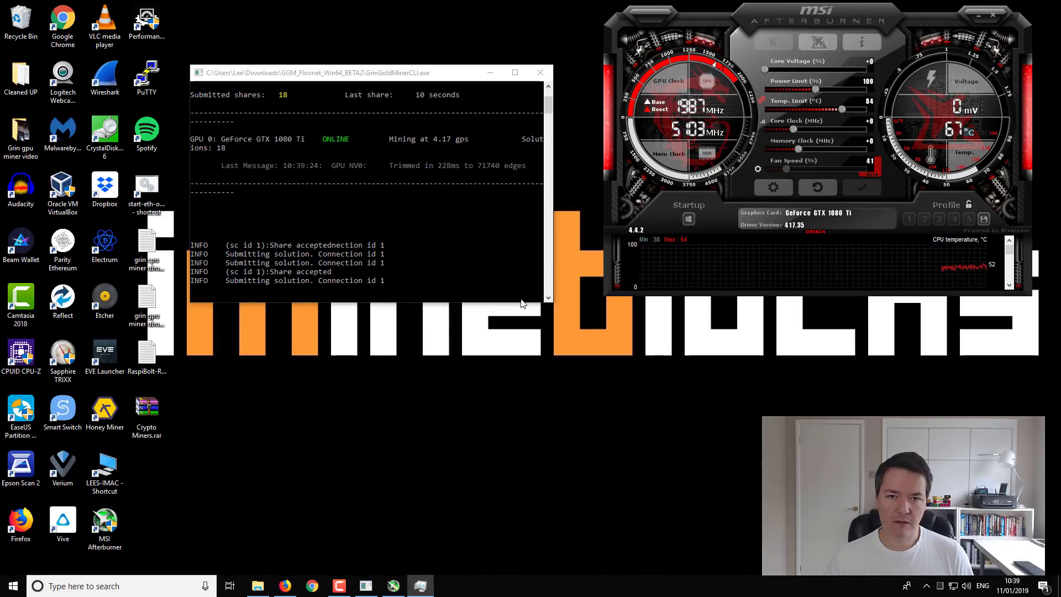
left_click(693, 74)
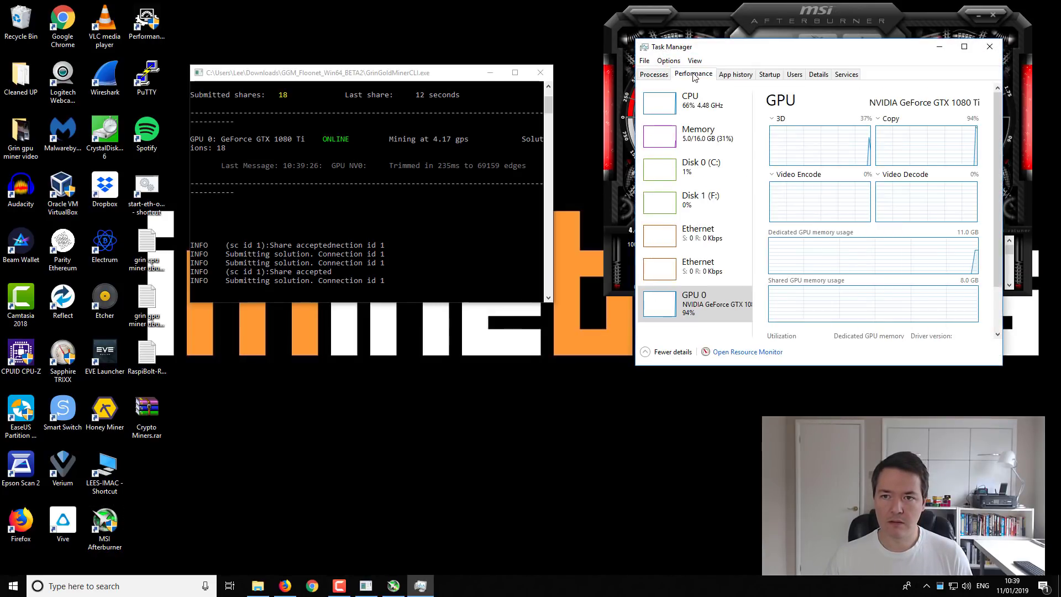
left_click(713, 105)
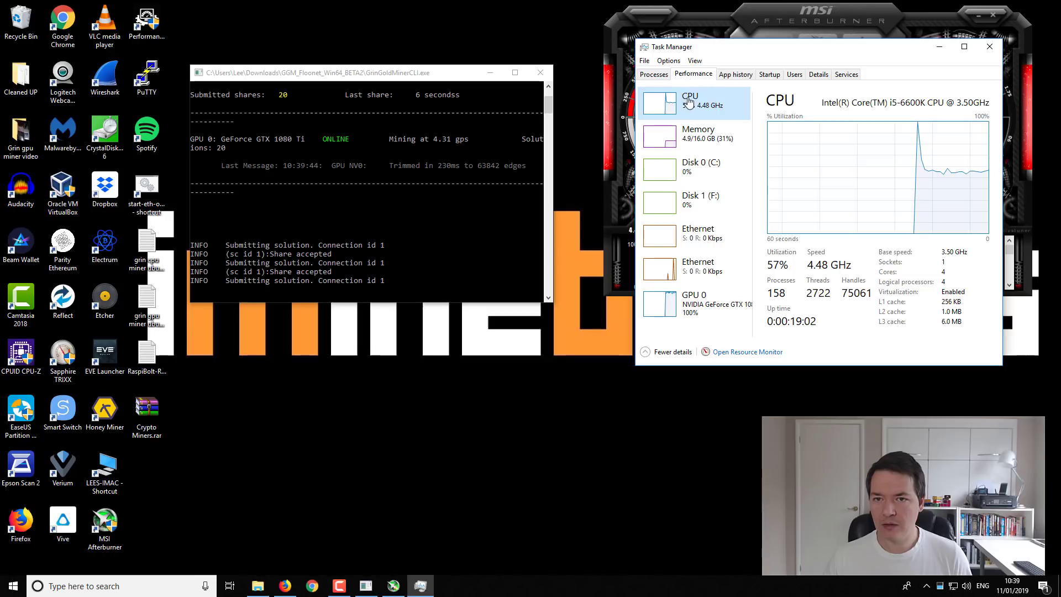
Check which processes use the CPU in Task Manager, recheck the CPU performance graph, and minimize Task Manager.
left_click(654, 74)
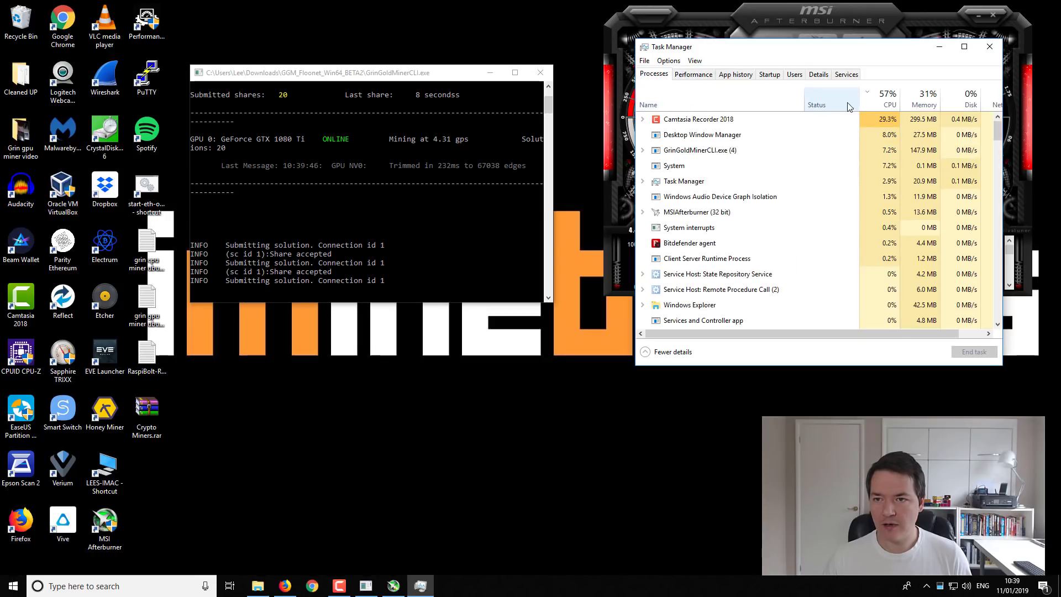
left_click(693, 75)
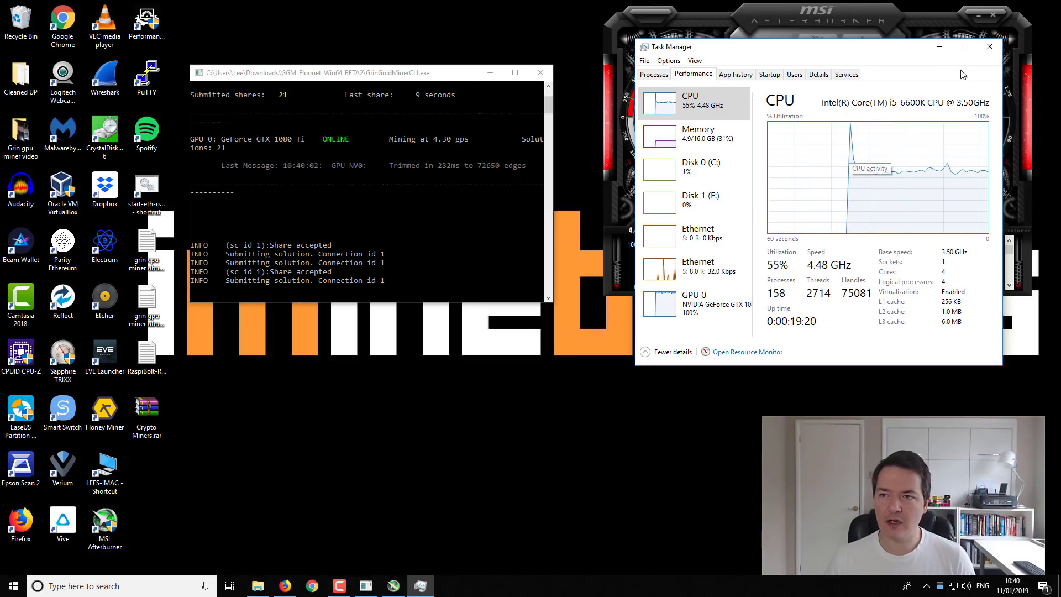
left_click(940, 47)
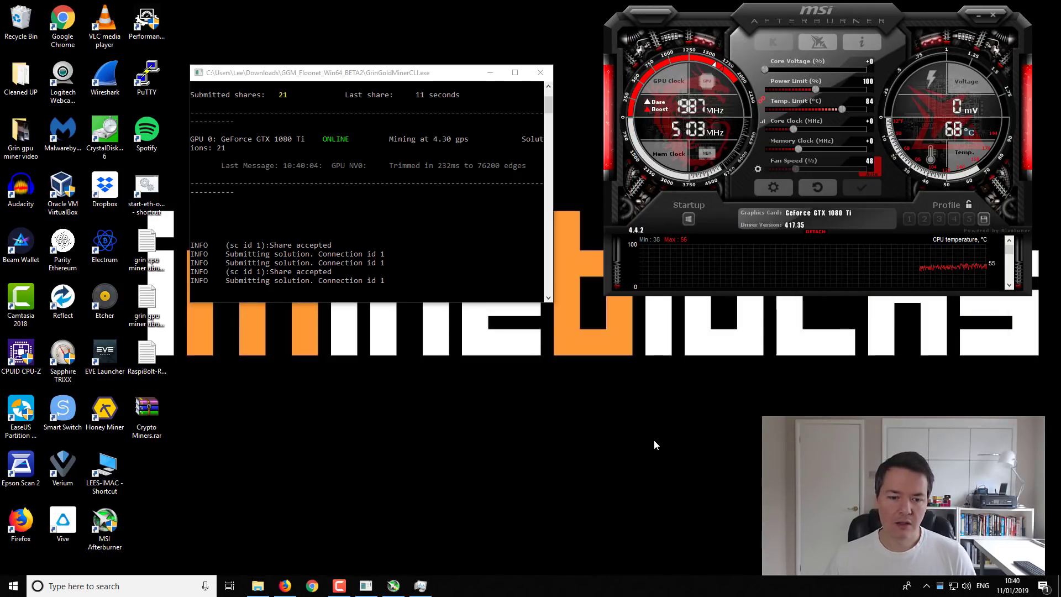
Switch to Firefox and load mwgrinpool.com in a new tab.
left_click(285, 585)
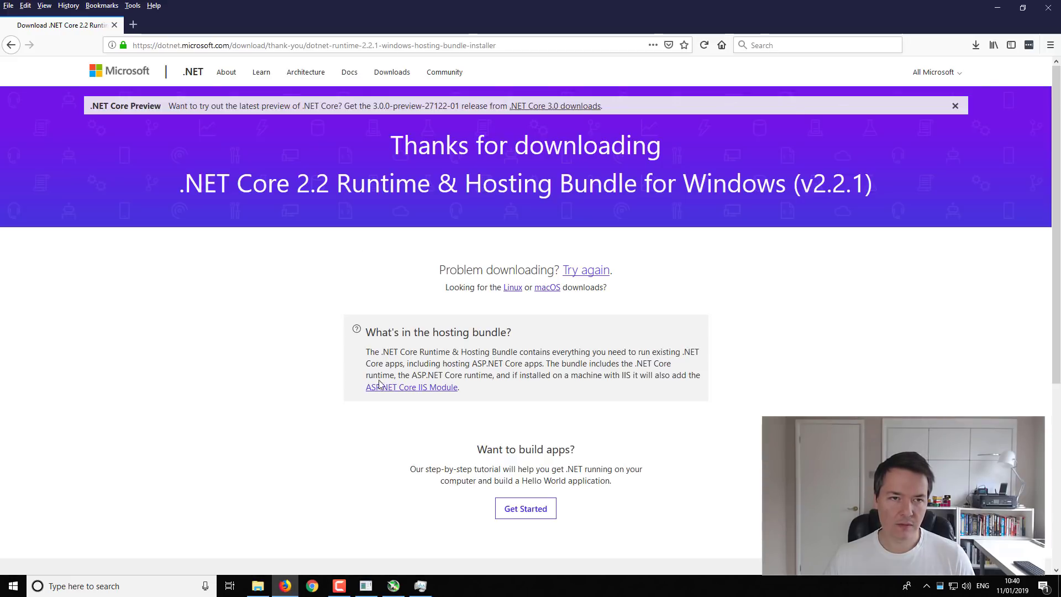
left_click(133, 25)
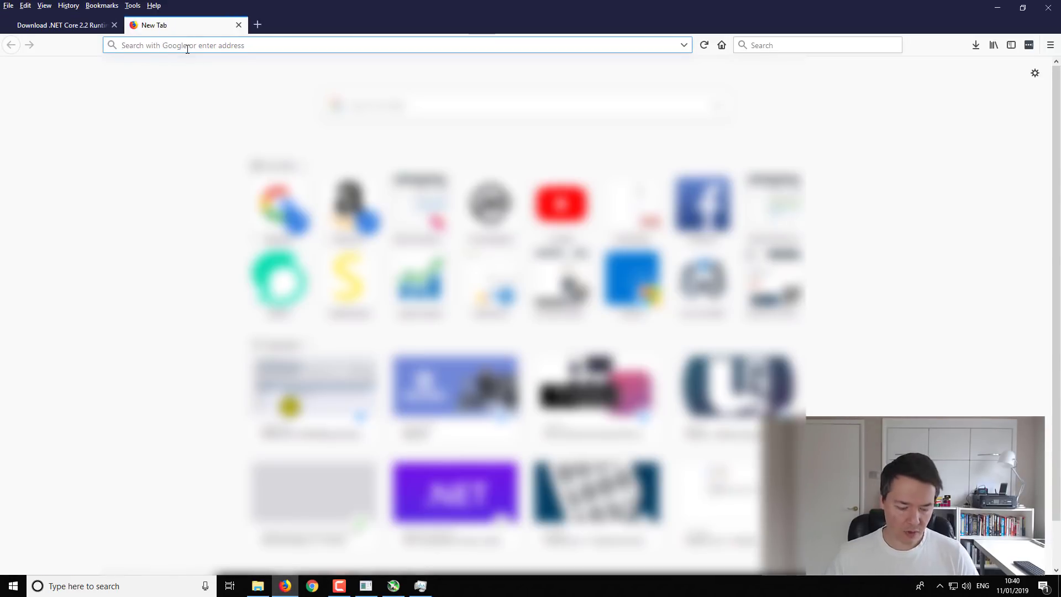
type("mw")
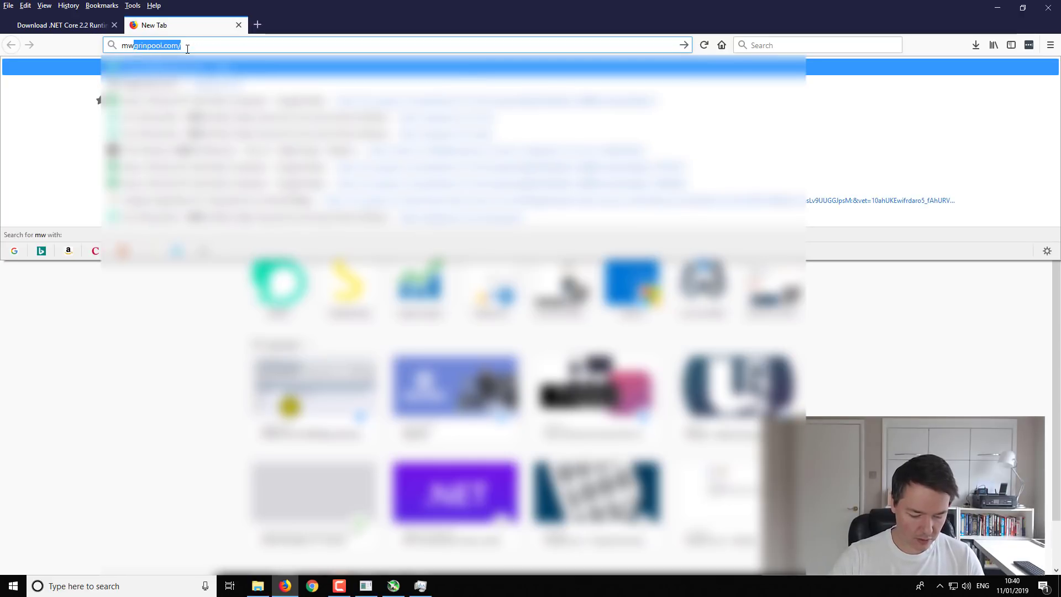
type("grinpoo")
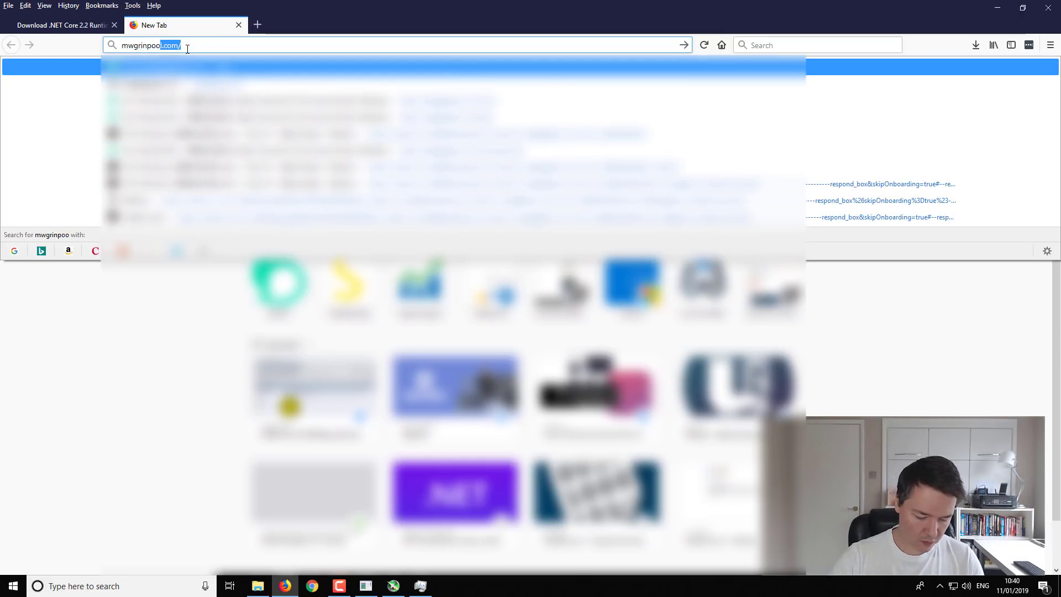
type("l.com")
key("Return")
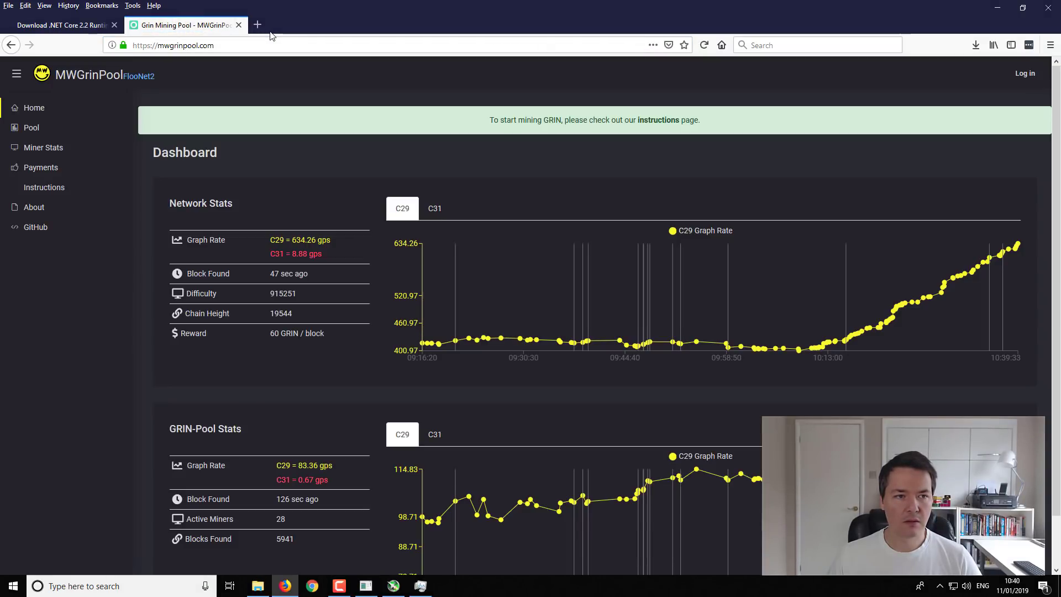
Request the pool's Miner Stats page and sign in with the mining account's username and password.
left_click(48, 149)
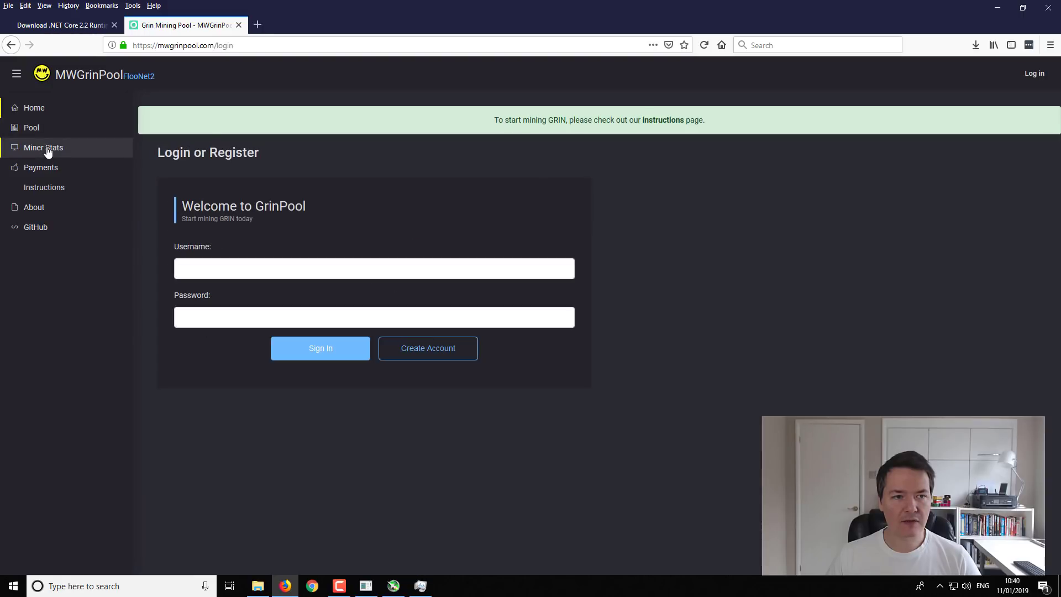
left_click(236, 271)
type("imi")
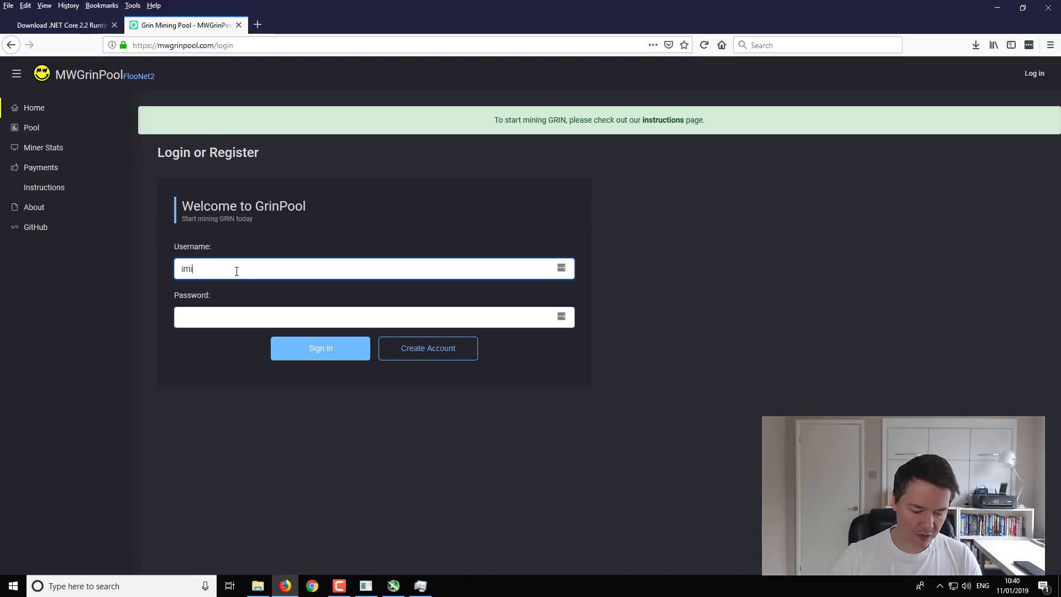
type("neblocksgpu")
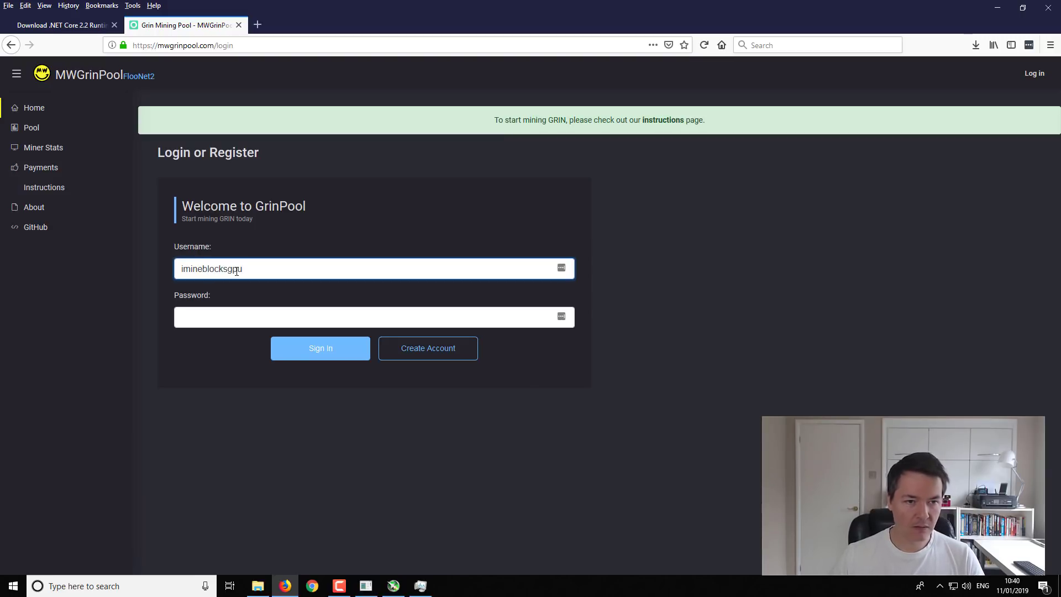
left_click(236, 316)
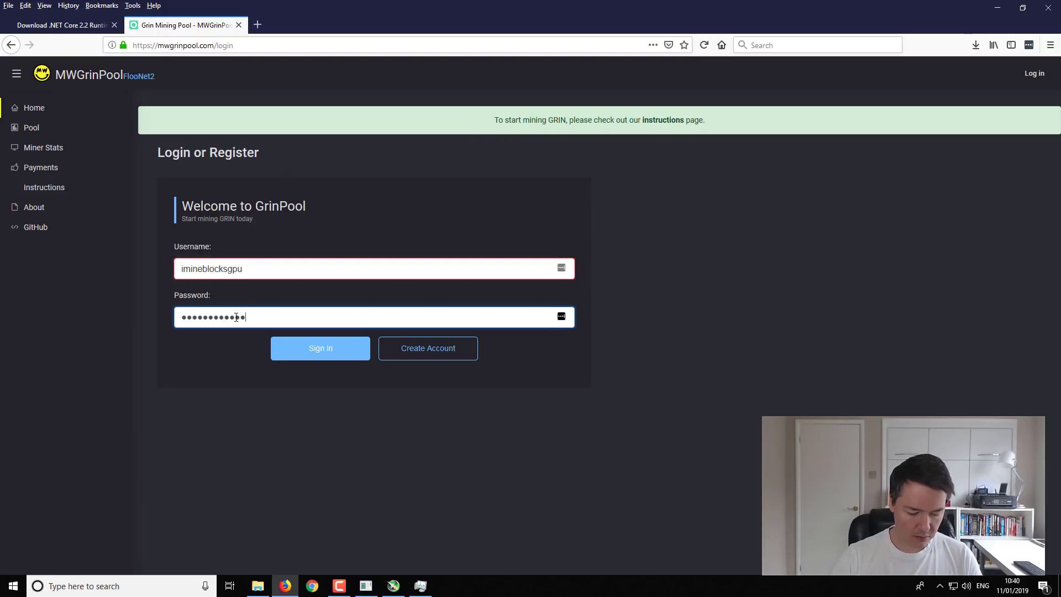
type("•••")
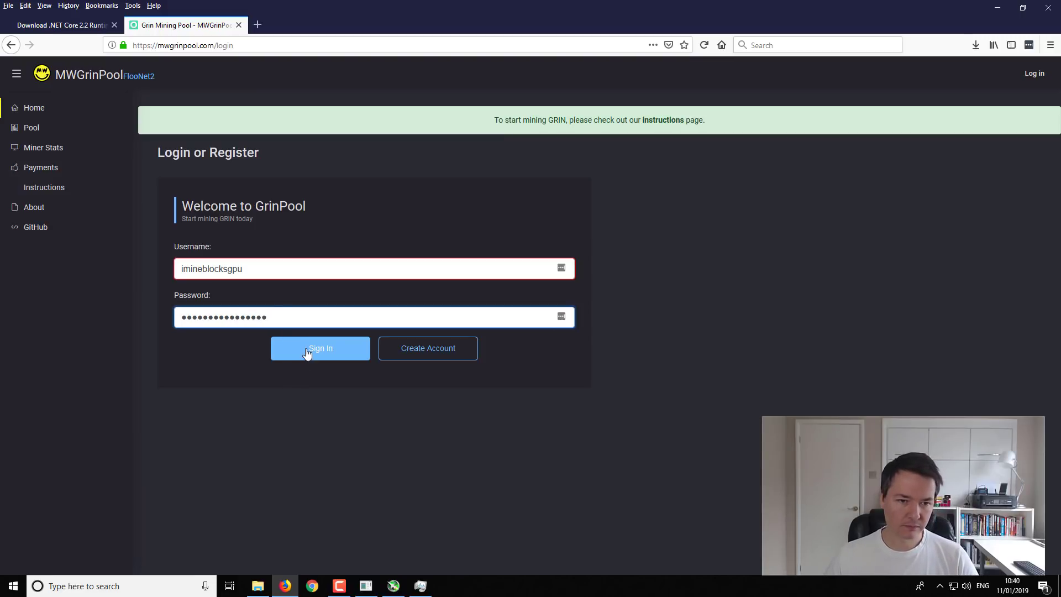
left_click(308, 354)
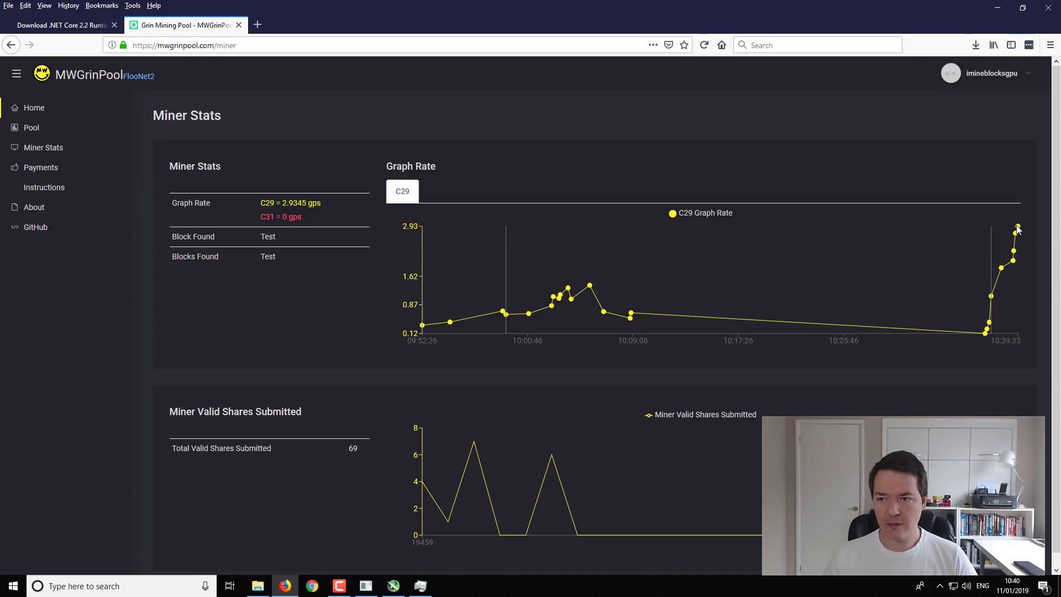
Compare the pool's C29 graph rate with the rate in the GrinGoldMinerCLI console, minimize the console, and view the pool's Payments page.
mouse_move(1014, 251)
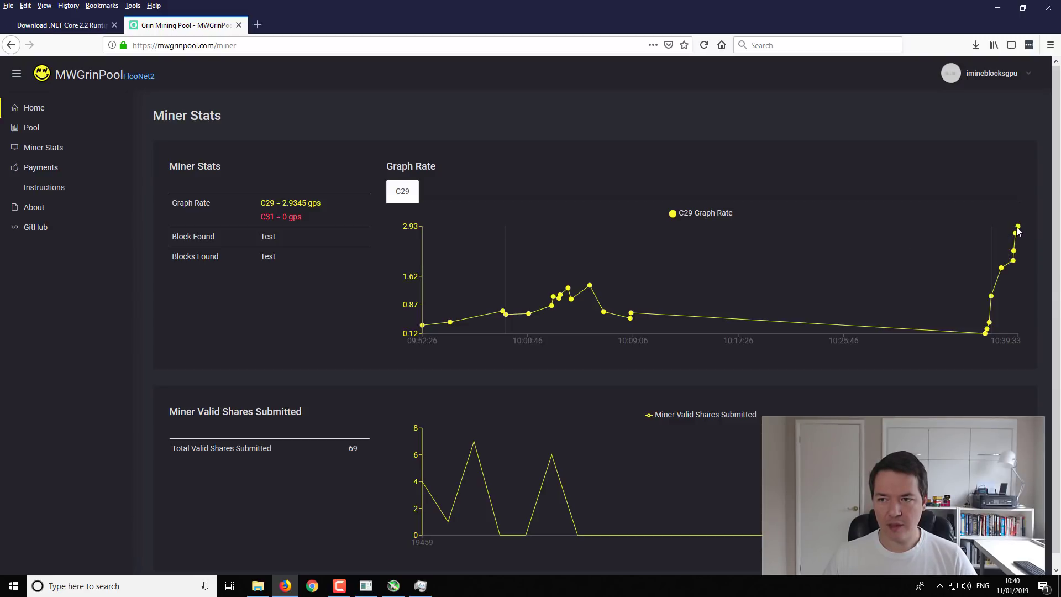
mouse_move(1019, 229)
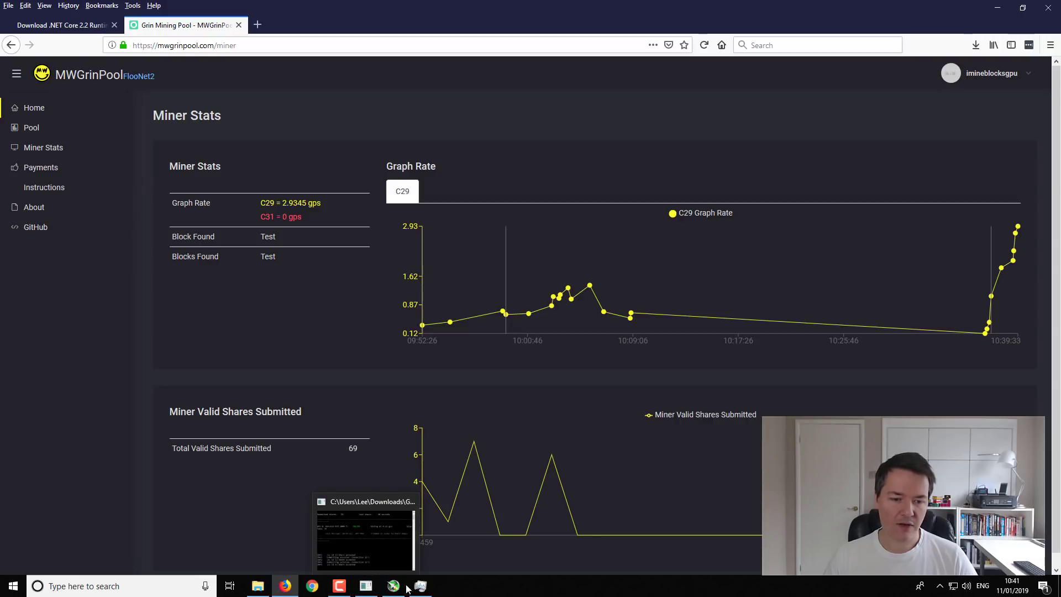
left_click(366, 587)
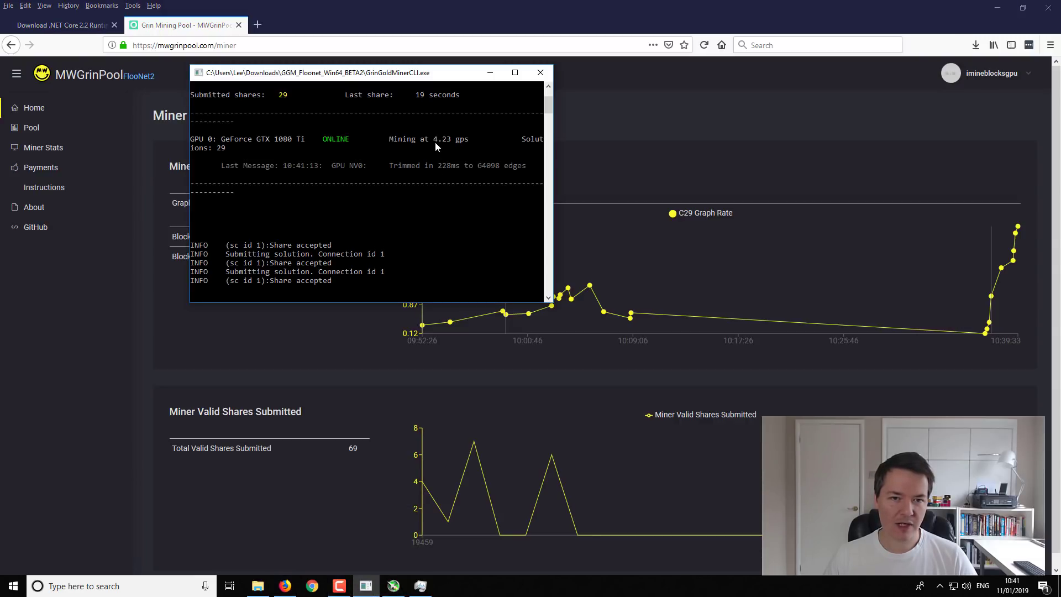
left_click(490, 72)
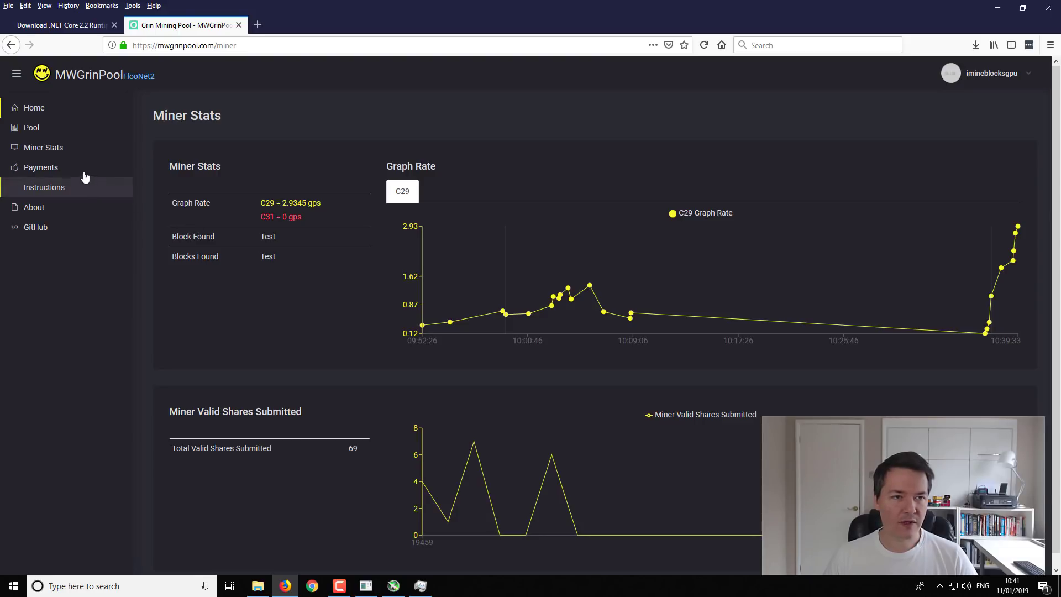
left_click(41, 171)
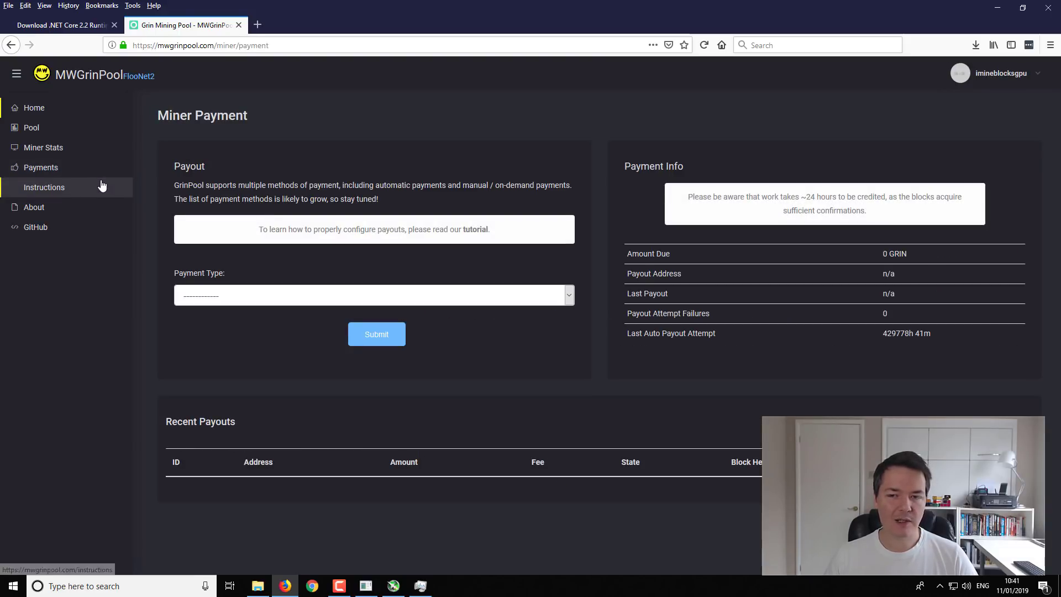